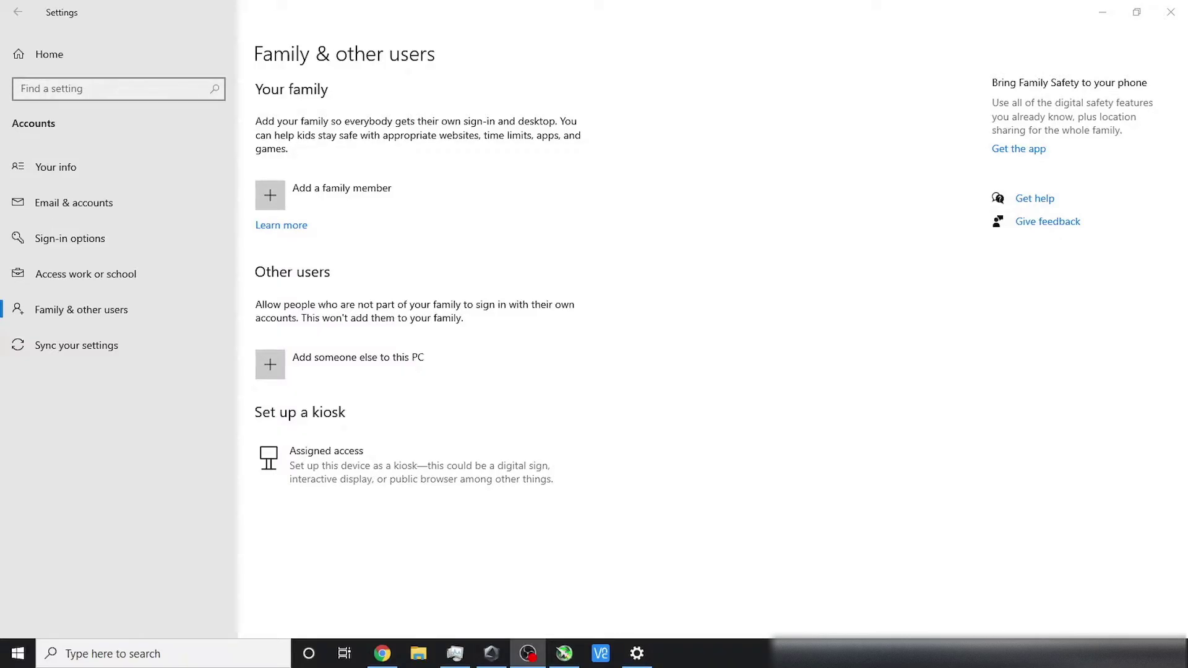
Step: Add another user to this PC without sign-in info or a Microsoft account
{"action": "left_click", "coordinate": [309, 374]}
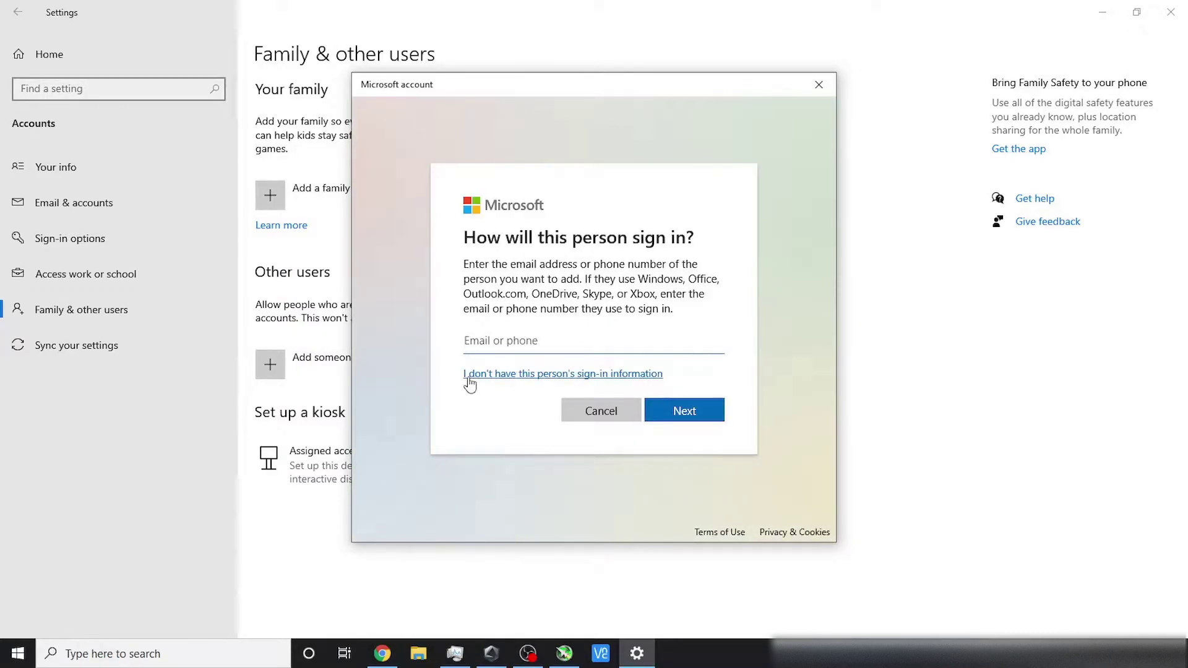
{"action": "left_click", "coordinate": [656, 375]}
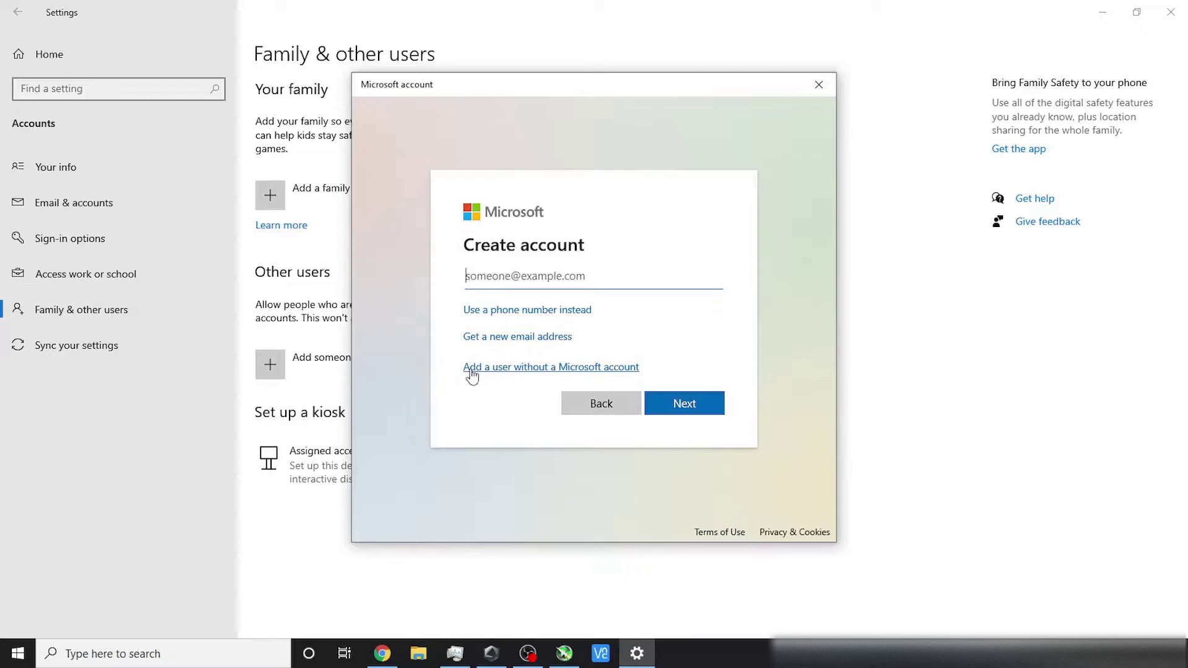
{"action": "left_click", "coordinate": [628, 372]}
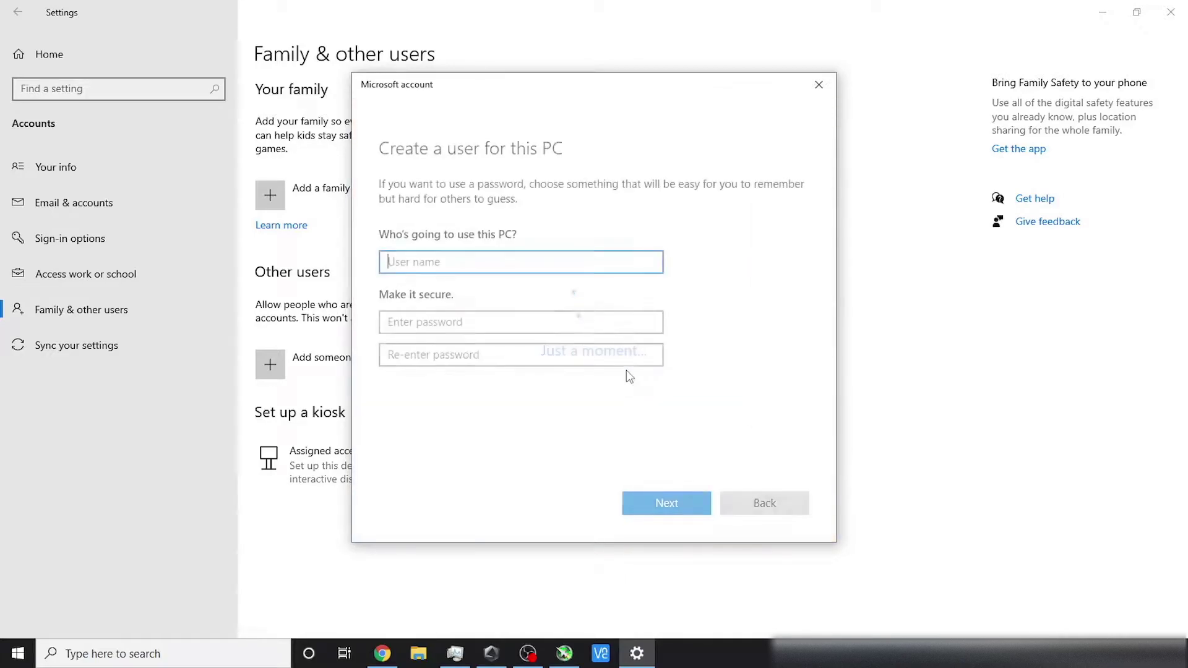
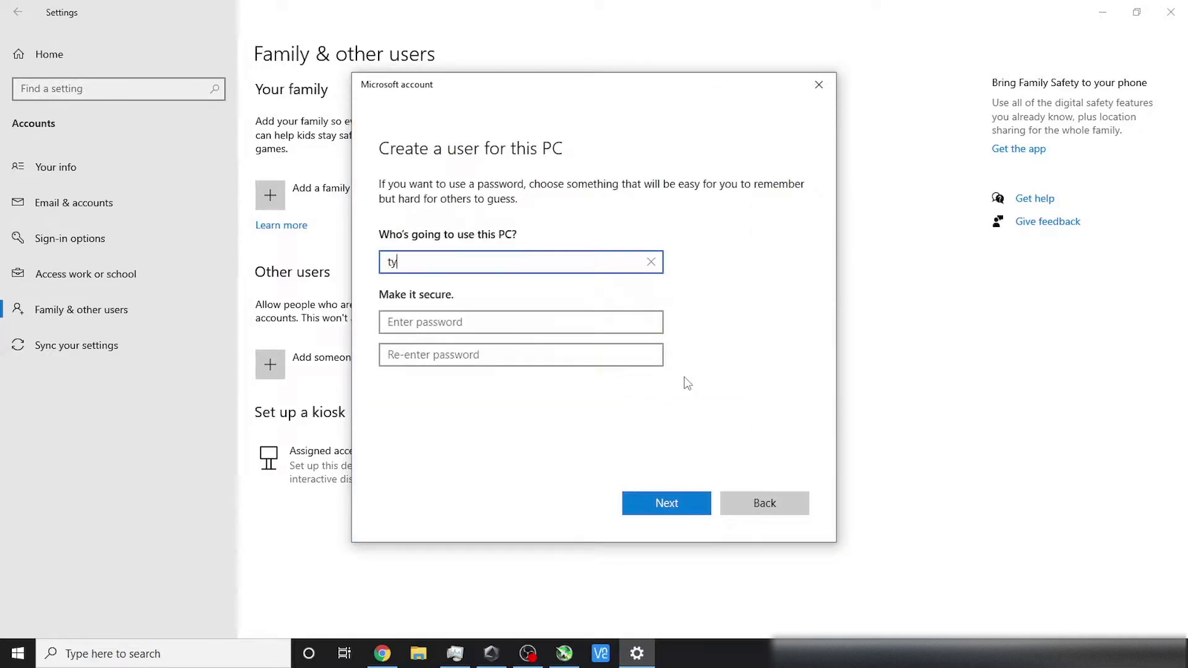
Step: Enter the new local account's user name and its password twice
{"action": "key", "text": "Tab"}
{"action": "type", "text": "1234"}
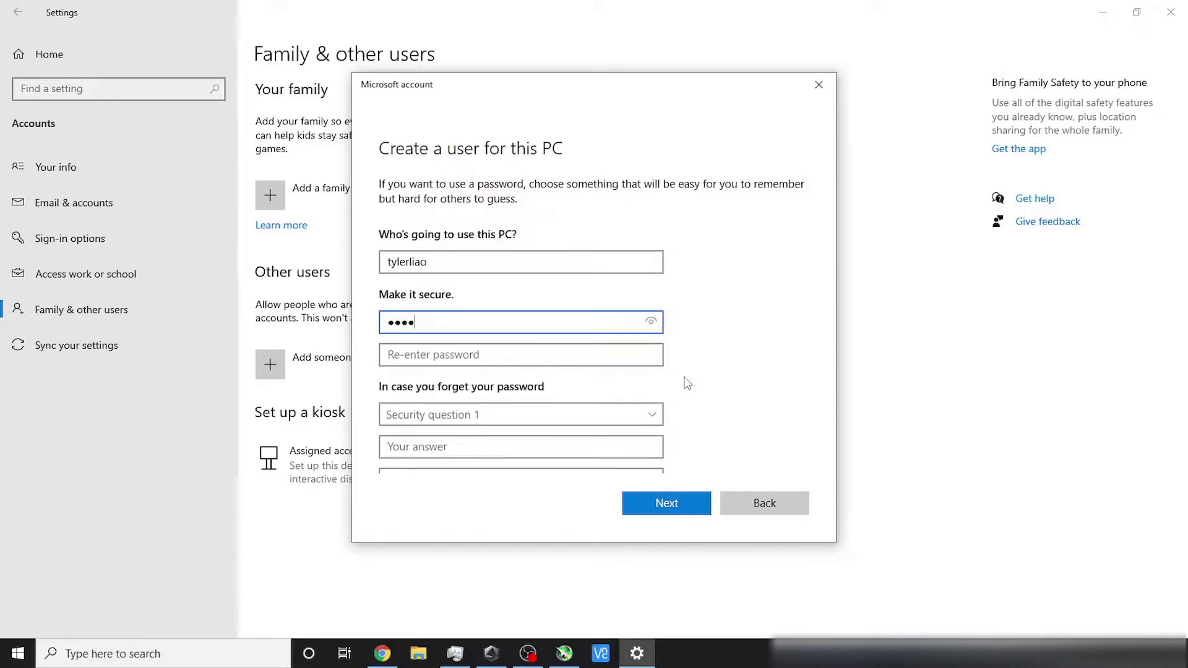
{"action": "key", "text": "Tab"}
{"action": "type", "text": "1234"}
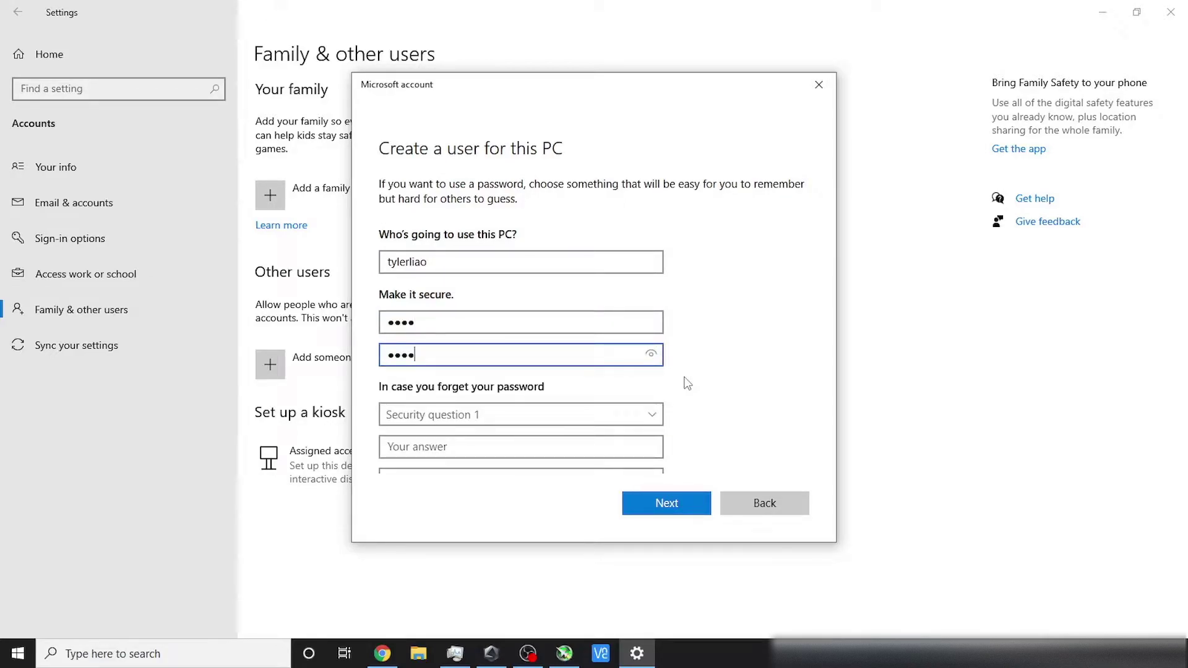
Step: Answer the first pet's name, childhood nickname and birth city security questions
{"action": "left_click", "coordinate": [606, 415]}
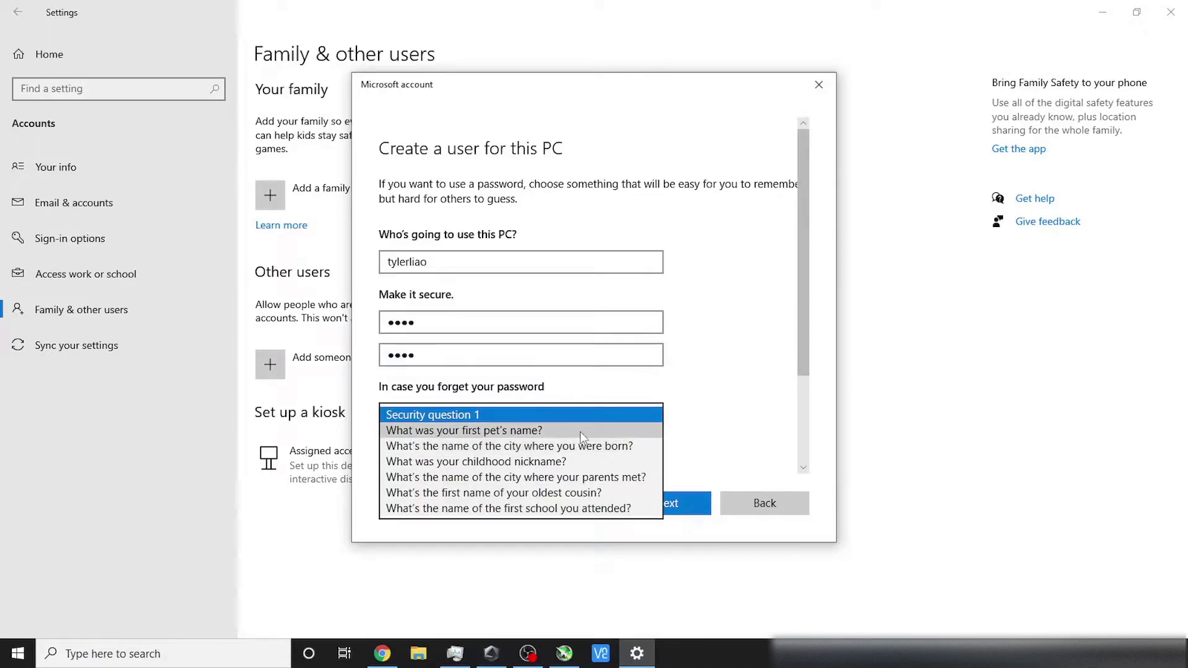
{"action": "left_click", "coordinate": [573, 431]}
{"action": "left_click", "coordinate": [561, 448]}
{"action": "type", "text": "1"}
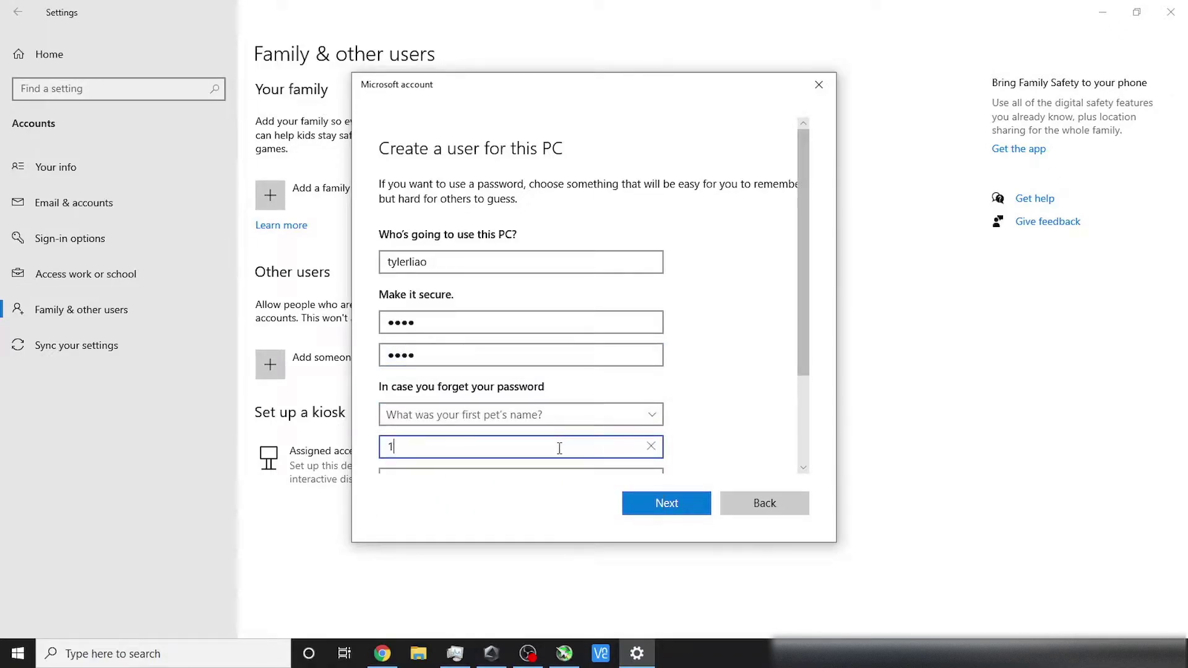
{"action": "left_click", "coordinate": [538, 472]}
{"action": "left_click", "coordinate": [581, 480]}
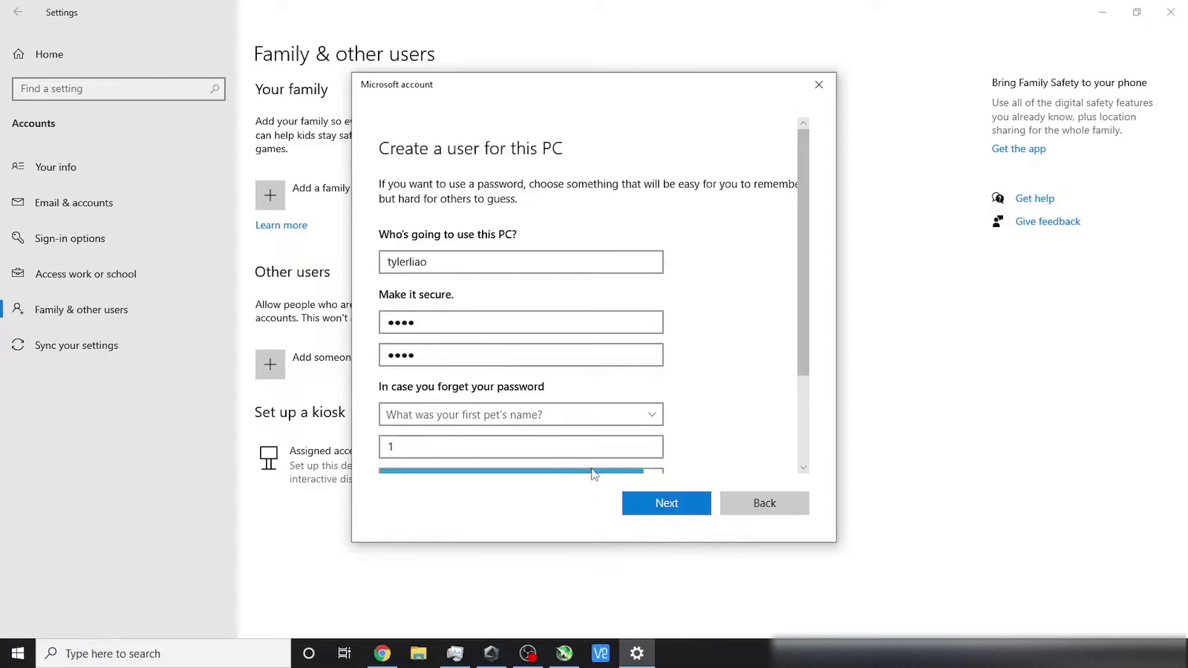
{"action": "left_click", "coordinate": [602, 408]}
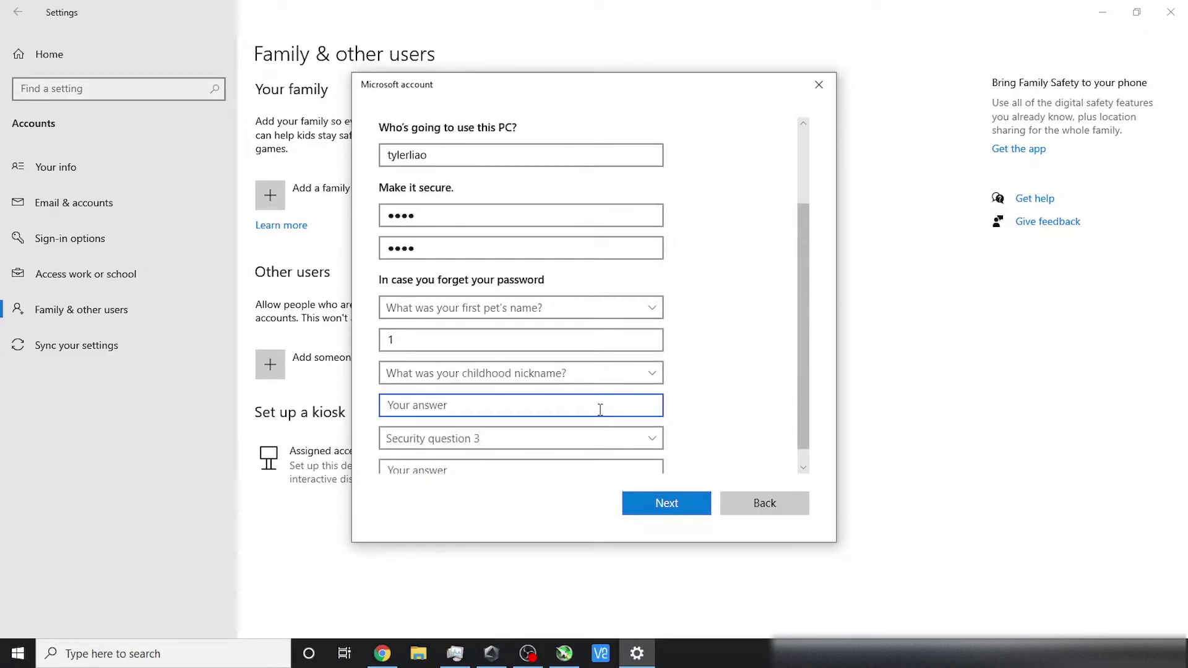
{"action": "type", "text": "2"}
{"action": "left_click", "coordinate": [531, 442]}
{"action": "left_click", "coordinate": [512, 454]}
{"action": "left_click", "coordinate": [509, 455]}
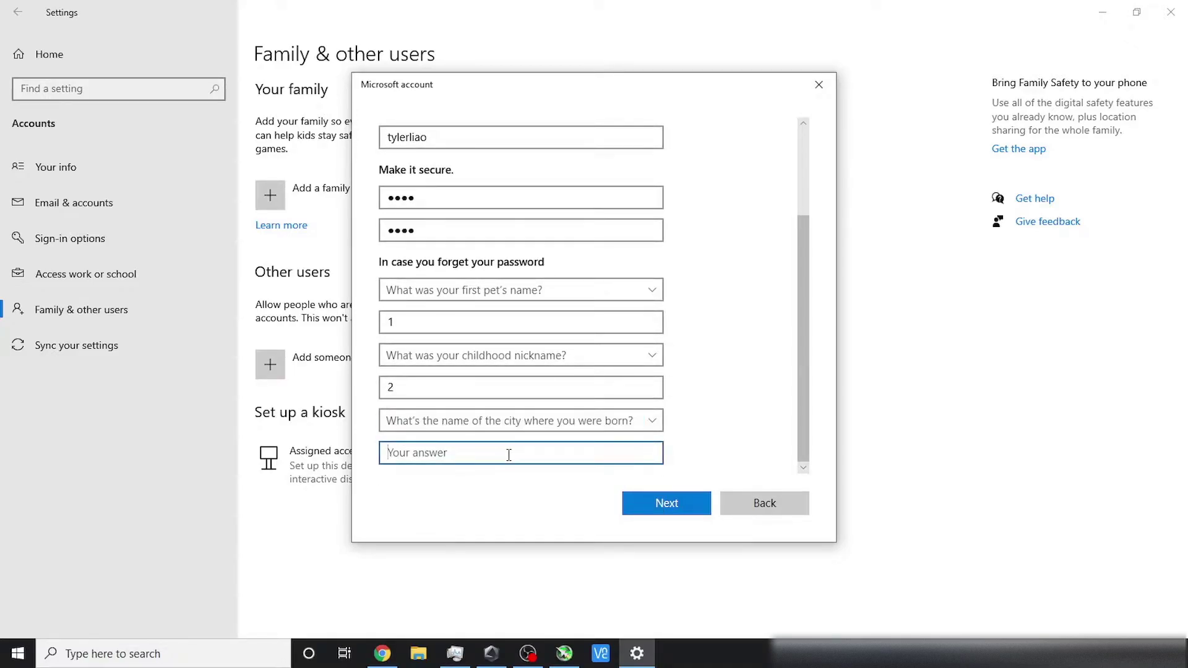
{"action": "type", "text": "3"}
Step: Submit the account details and select the new account under Other users
{"action": "left_click", "coordinate": [658, 502]}
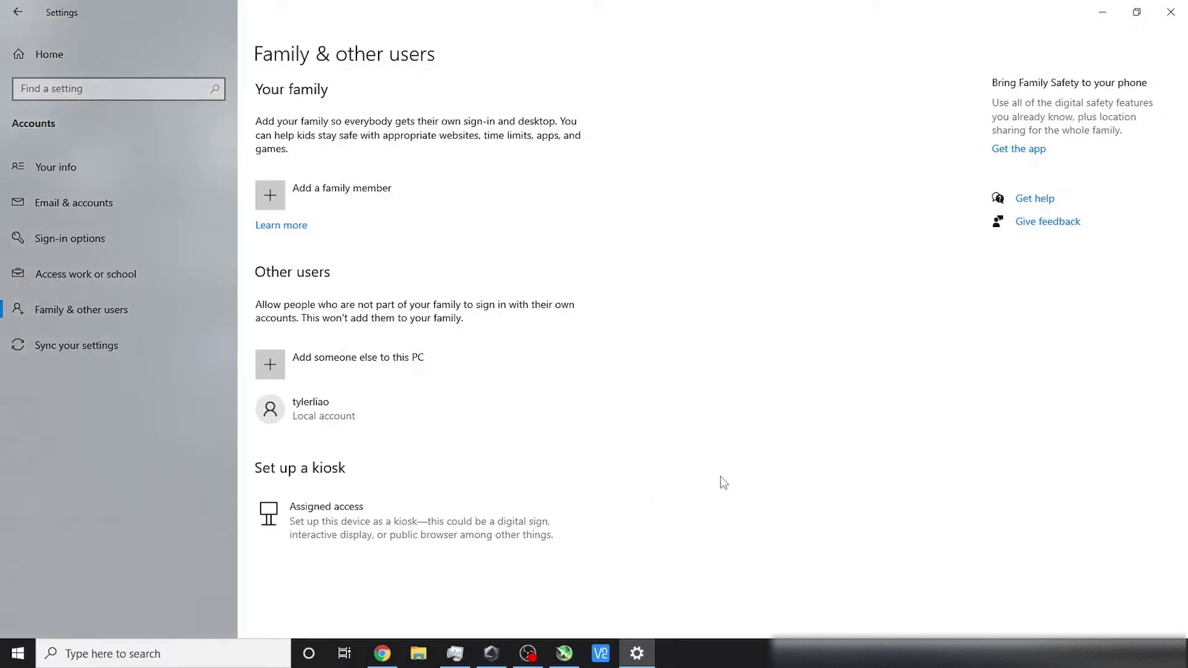
{"action": "left_click", "coordinate": [294, 413]}
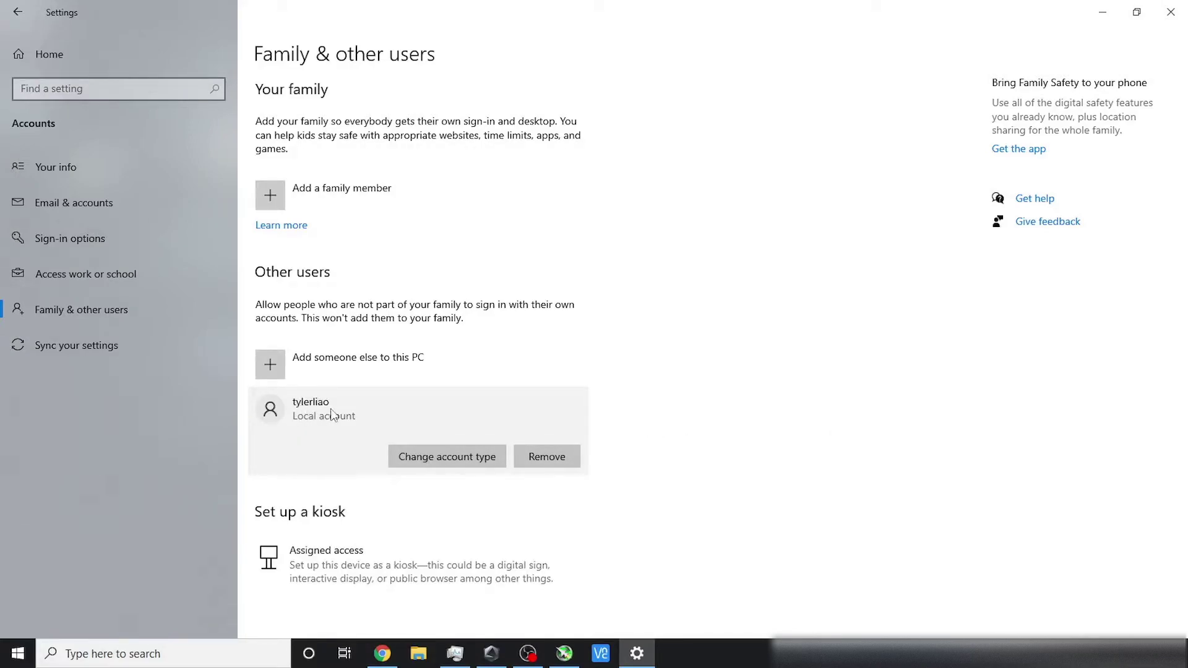
{"action": "left_click", "coordinate": [417, 653]}
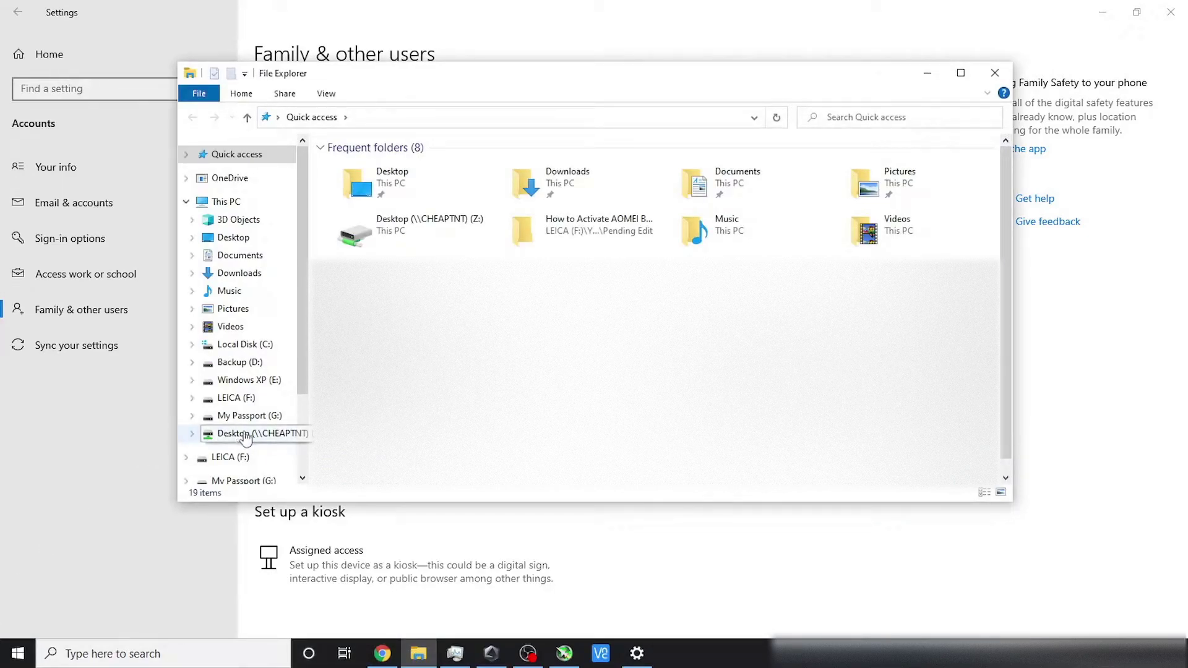
Step: Open the Desktop folder's share permissions via Properties, Sharing and Advanced Sharing
{"action": "scroll", "coordinate": [247, 438], "scroll_direction": "down", "scroll_amount": 2}
{"action": "scroll", "coordinate": [260, 383], "scroll_direction": "up", "scroll_amount": 2}
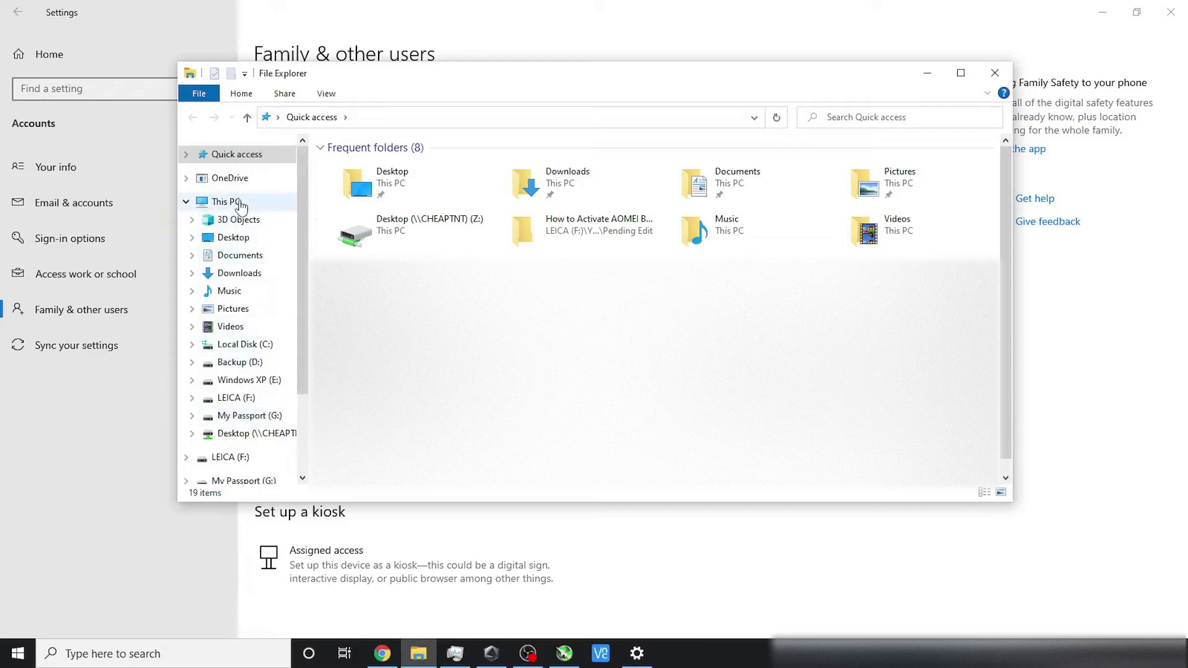
{"action": "left_click", "coordinate": [243, 244]}
{"action": "right_click", "coordinate": [242, 240]}
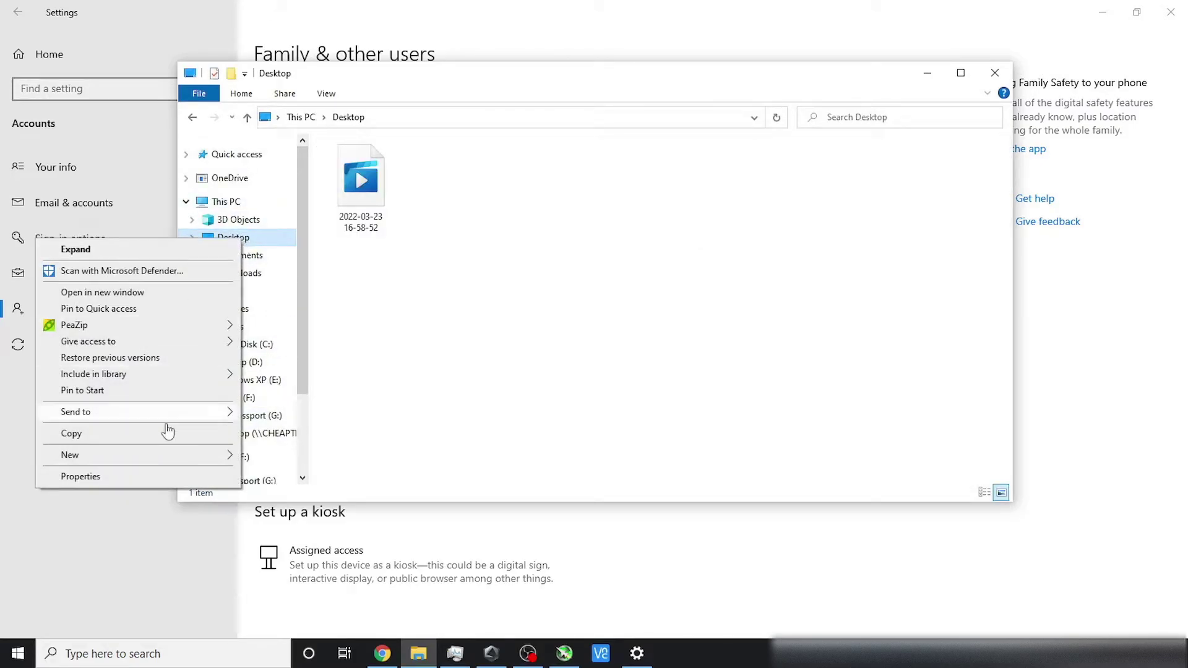
{"action": "left_click", "coordinate": [80, 477]}
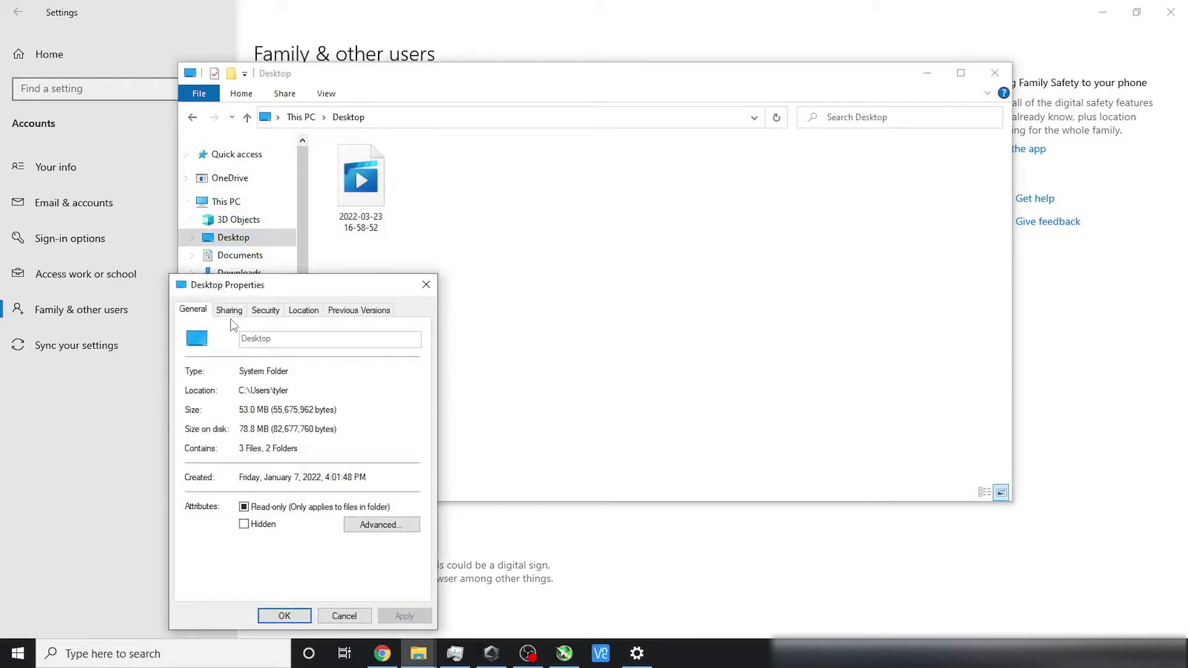
{"action": "left_click", "coordinate": [229, 310]}
{"action": "left_click", "coordinate": [209, 487]}
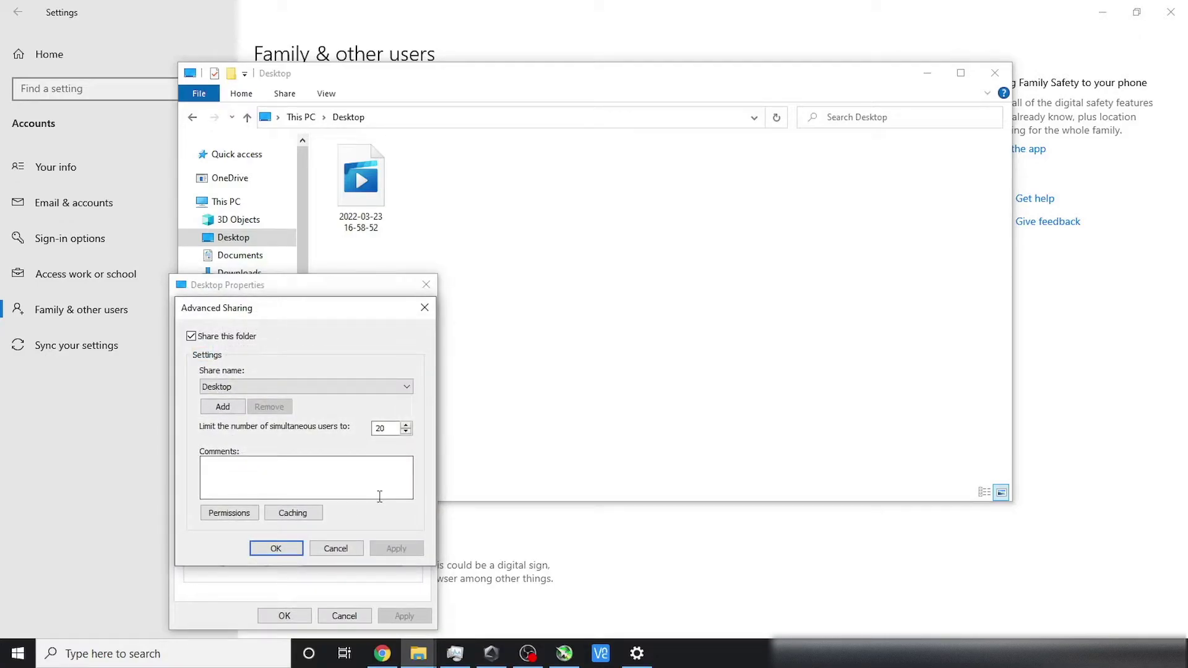
{"action": "left_click", "coordinate": [214, 515]}
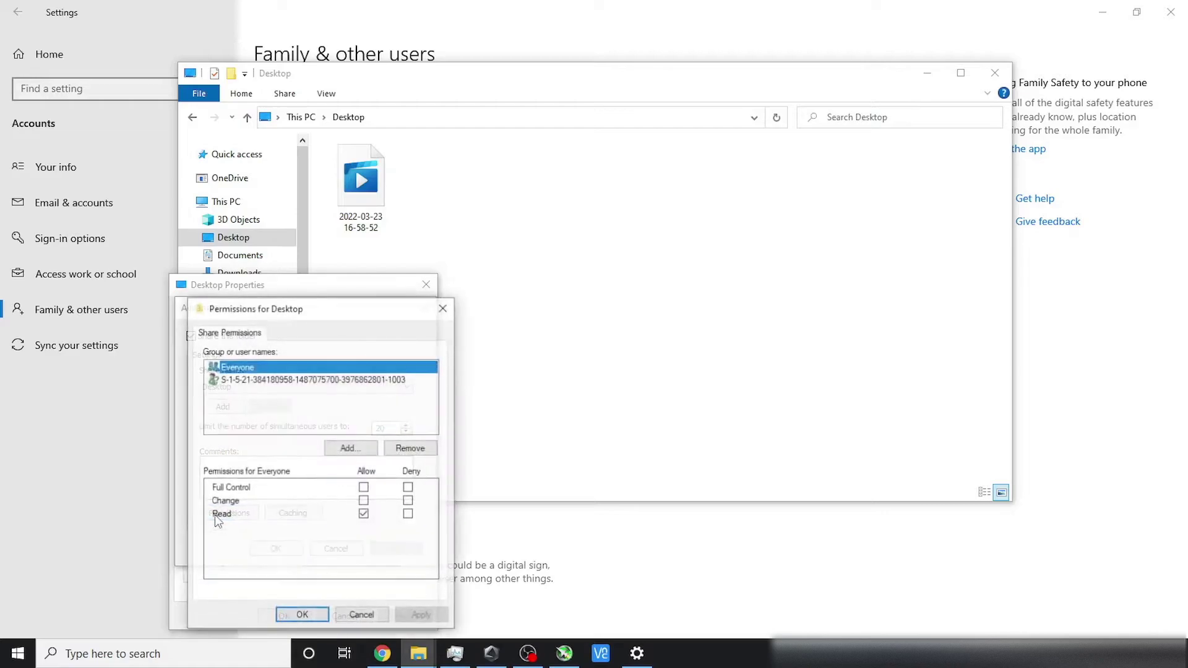
Step: Remove the unresolved S-1-5-21 entry so only Everyone with Read remains
{"action": "left_click", "coordinate": [315, 379]}
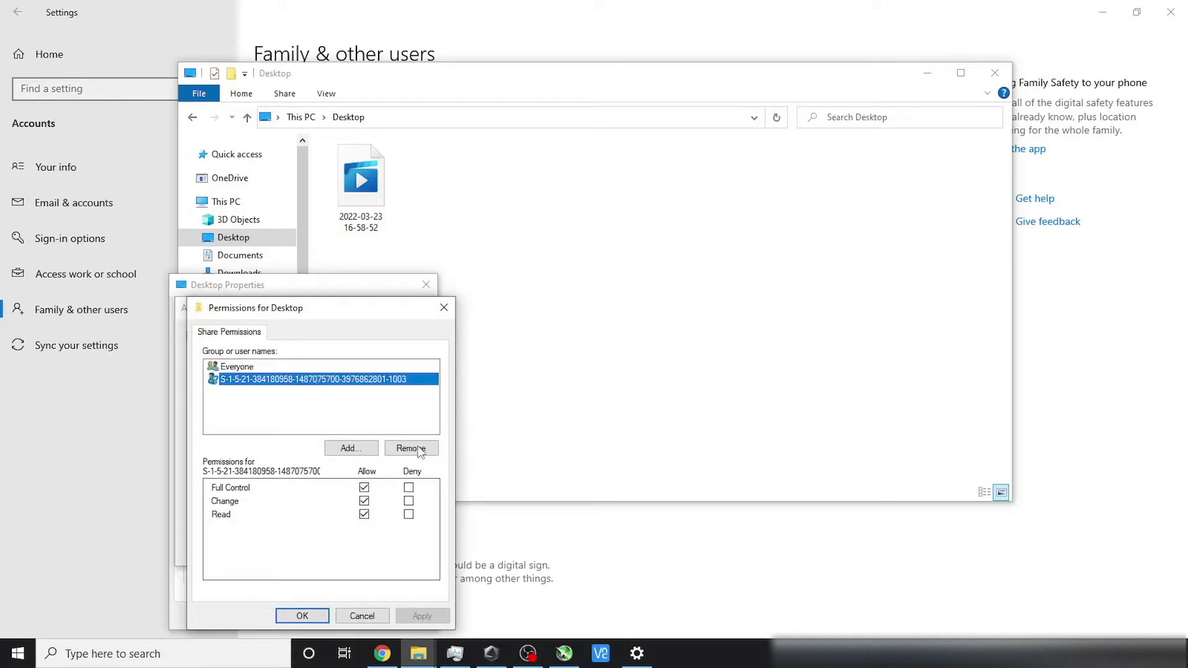
{"action": "left_click", "coordinate": [418, 449]}
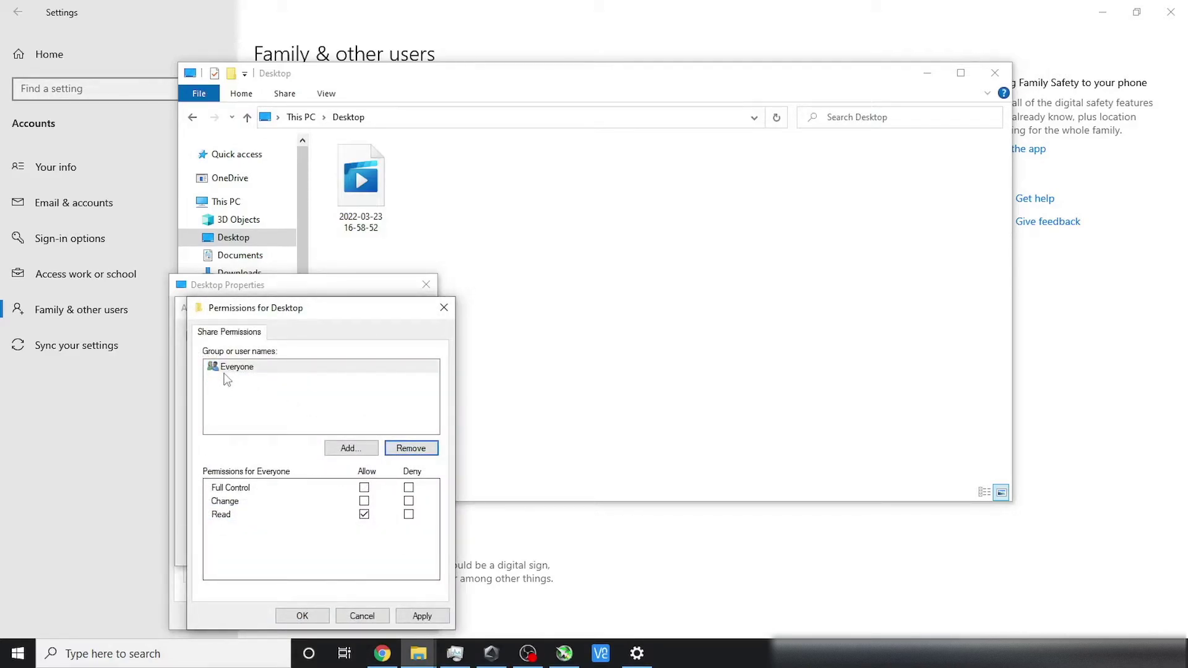
{"action": "left_click", "coordinate": [218, 382]}
{"action": "left_click", "coordinate": [215, 369]}
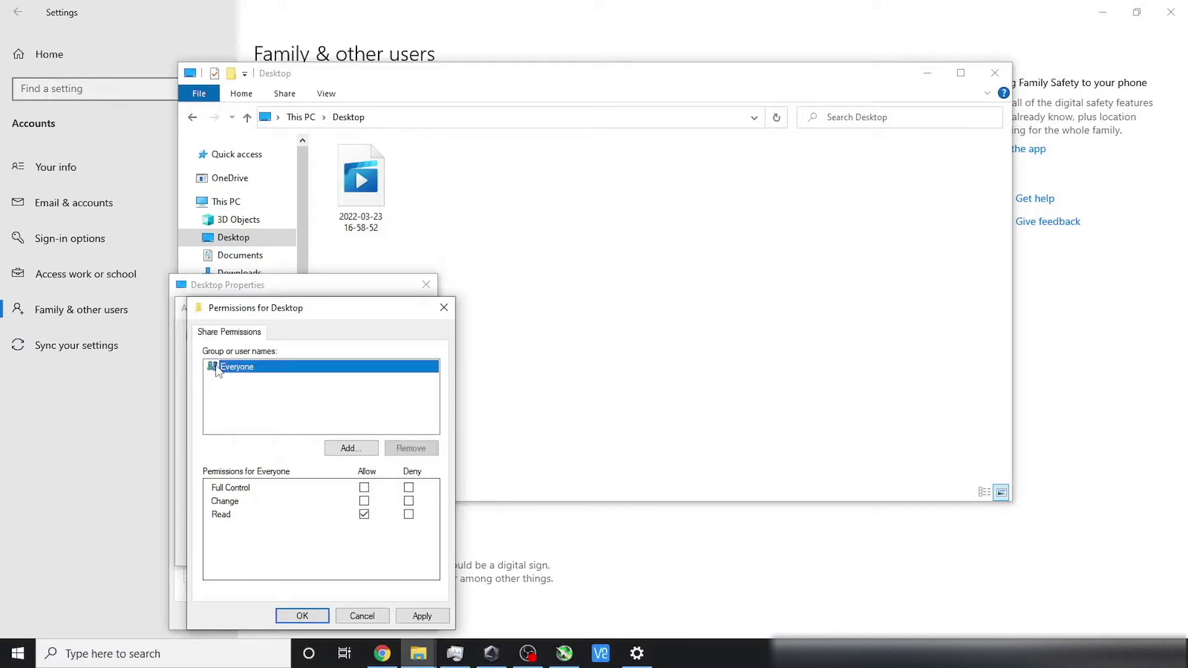
{"action": "left_click", "coordinate": [348, 449]}
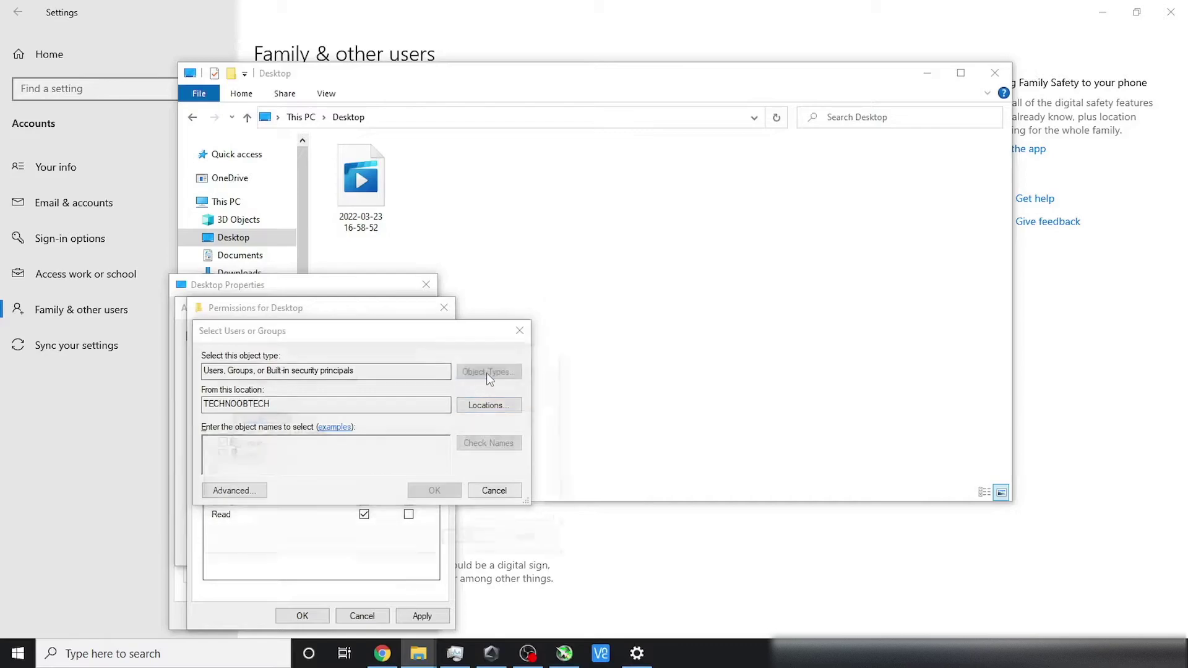
Step: Limit the search to Users, find all accounts, and choose the new local user
{"action": "left_click", "coordinate": [486, 372]}
{"action": "left_click", "coordinate": [216, 418]}
{"action": "left_click", "coordinate": [217, 430]}
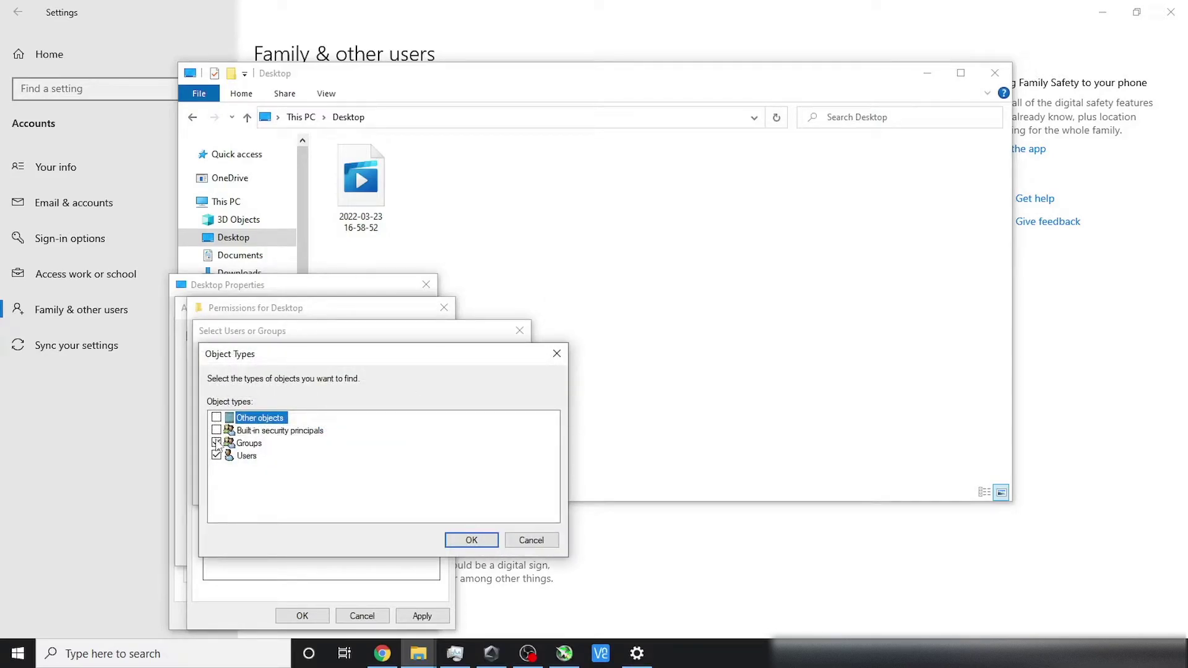
{"action": "left_click", "coordinate": [469, 542]}
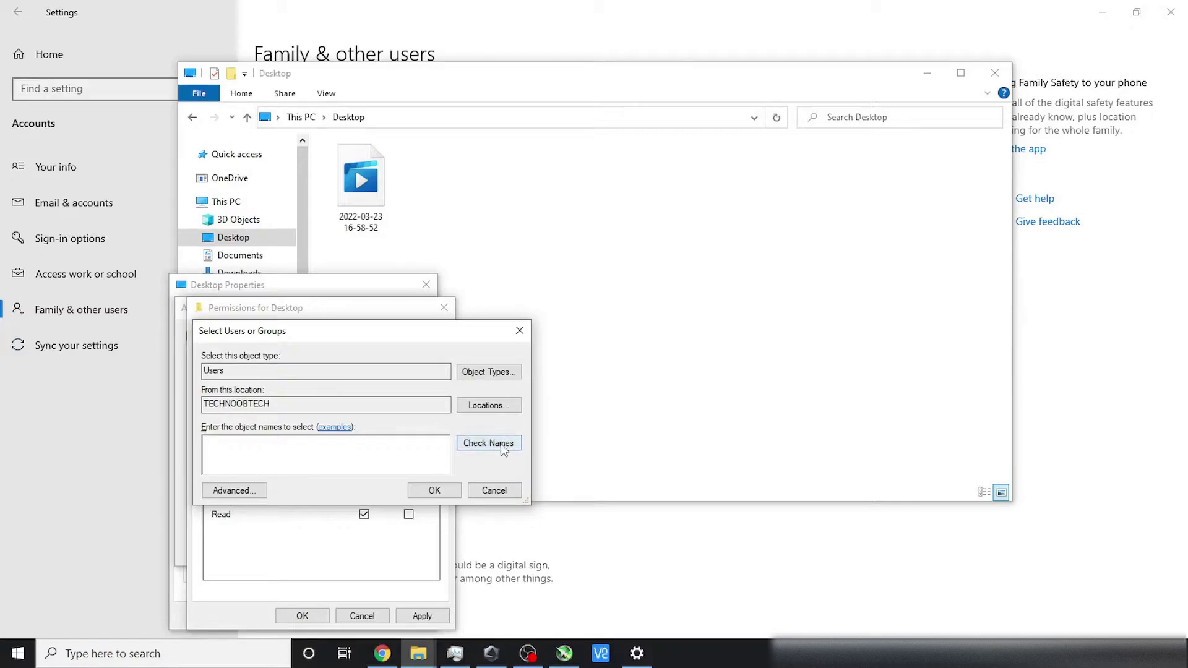
{"action": "left_click", "coordinate": [231, 491]}
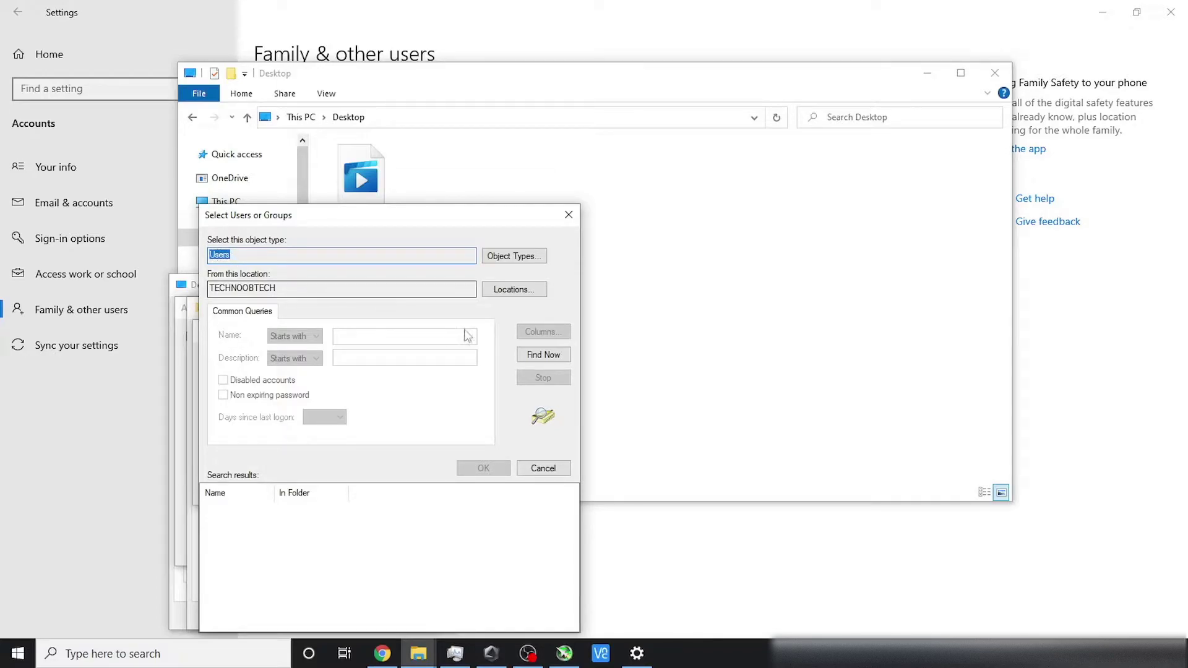
{"action": "left_click", "coordinate": [543, 354]}
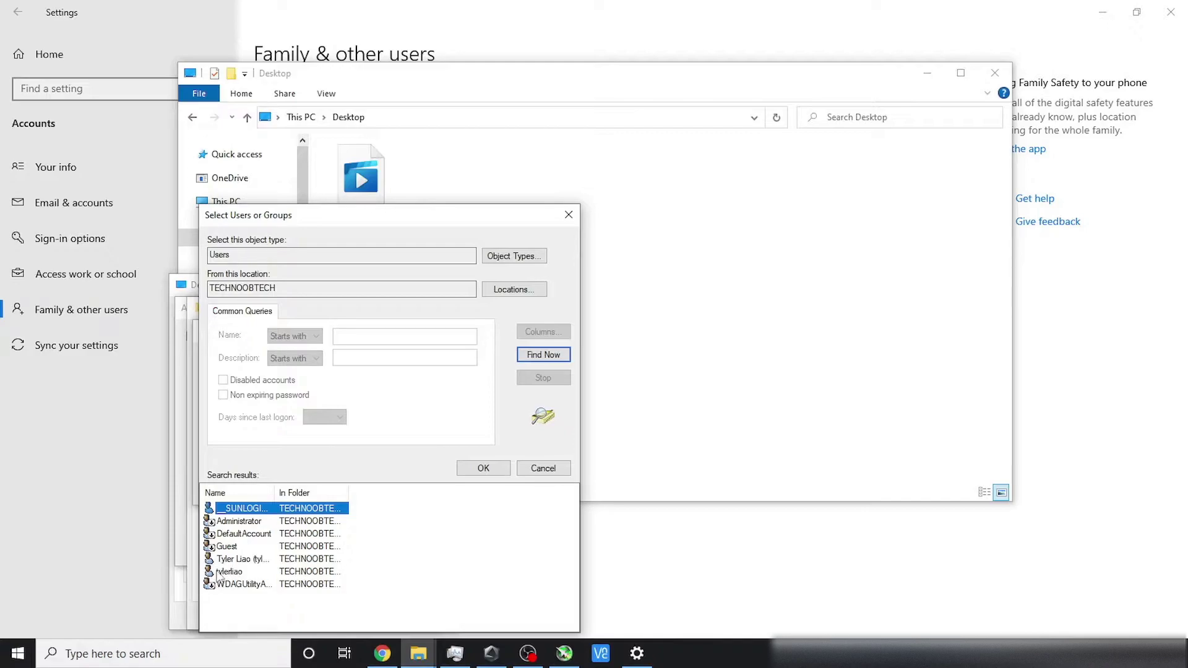
{"action": "left_click", "coordinate": [220, 575]}
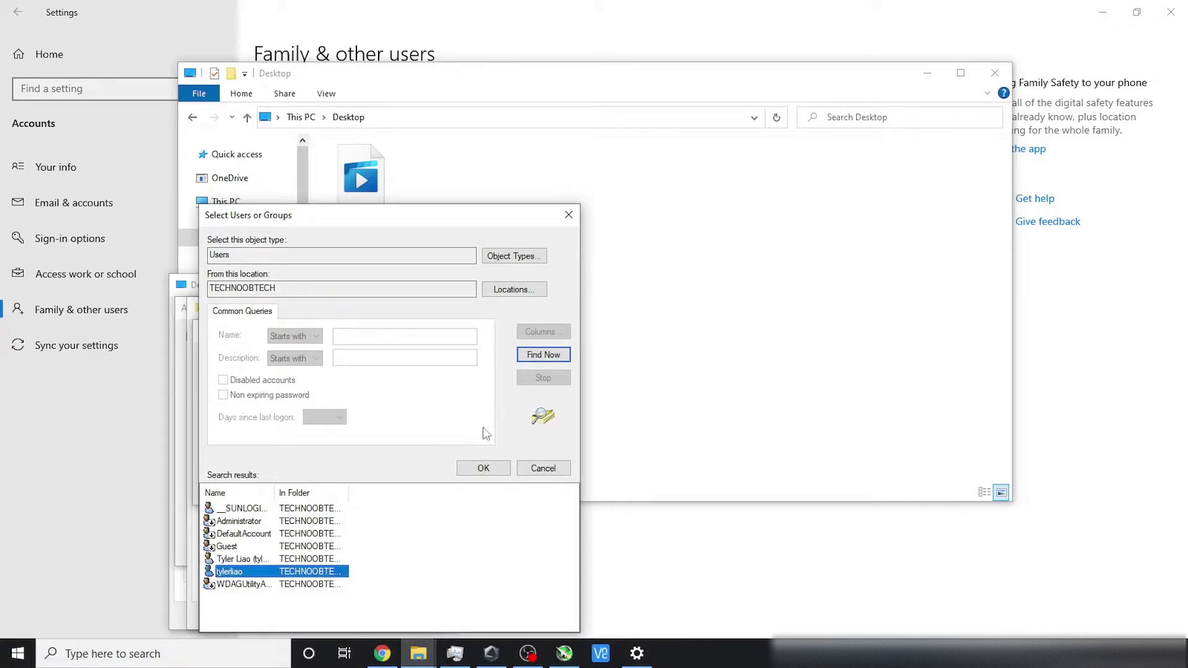
{"action": "left_click", "coordinate": [482, 468]}
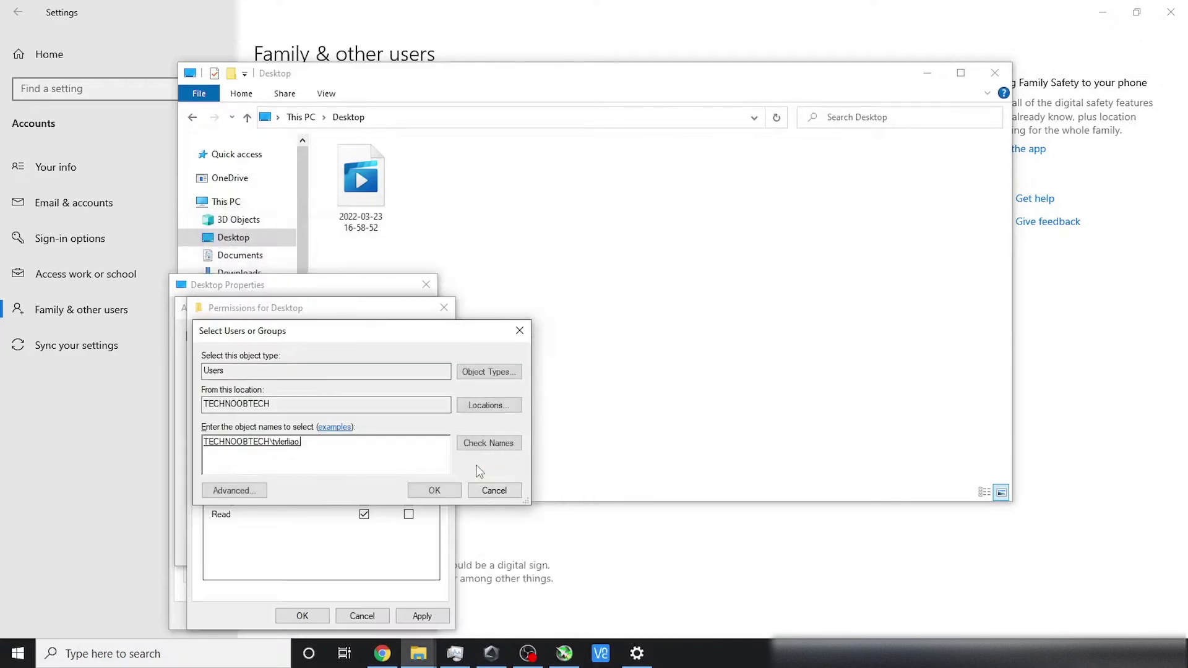
Step: Add the new user to the Desktop share and allow Full Control, Change and Read
{"action": "left_click", "coordinate": [436, 493]}
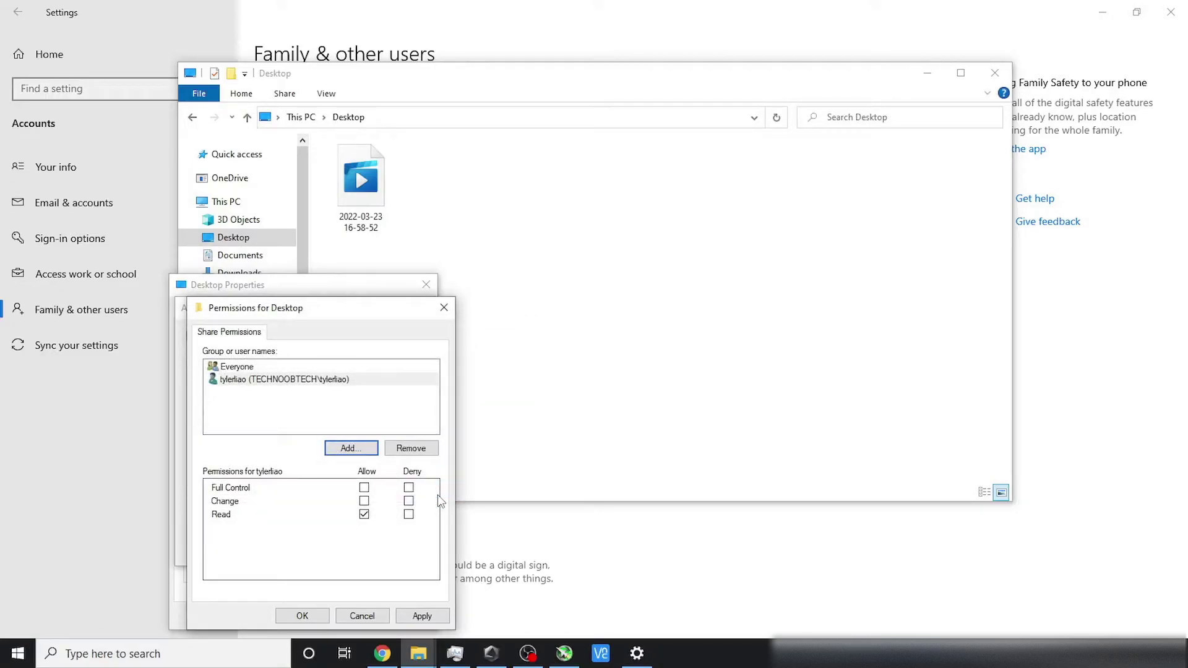
{"action": "left_click", "coordinate": [363, 488]}
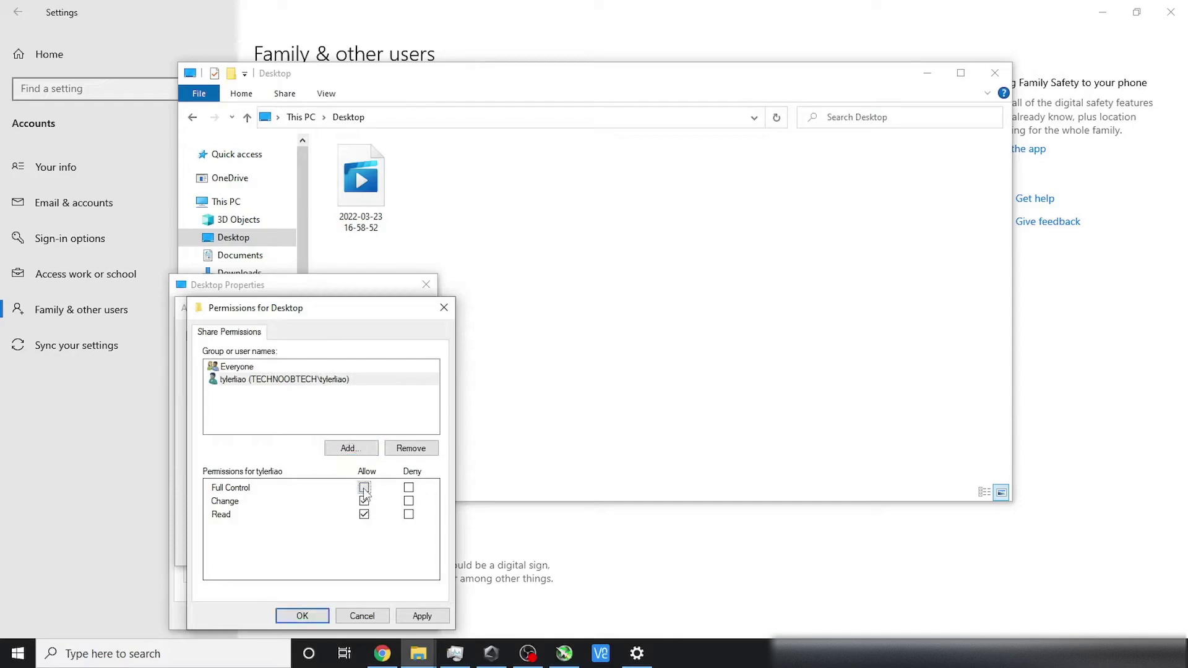
{"action": "left_click", "coordinate": [365, 501]}
{"action": "left_click", "coordinate": [364, 488]}
{"action": "left_click", "coordinate": [364, 501]}
{"action": "left_click", "coordinate": [363, 514]}
{"action": "left_click", "coordinate": [408, 515]}
{"action": "left_click", "coordinate": [363, 488]}
Step: Apply the share permissions and close Permissions, Advanced Sharing and Desktop Properties
{"action": "left_click", "coordinate": [421, 616]}
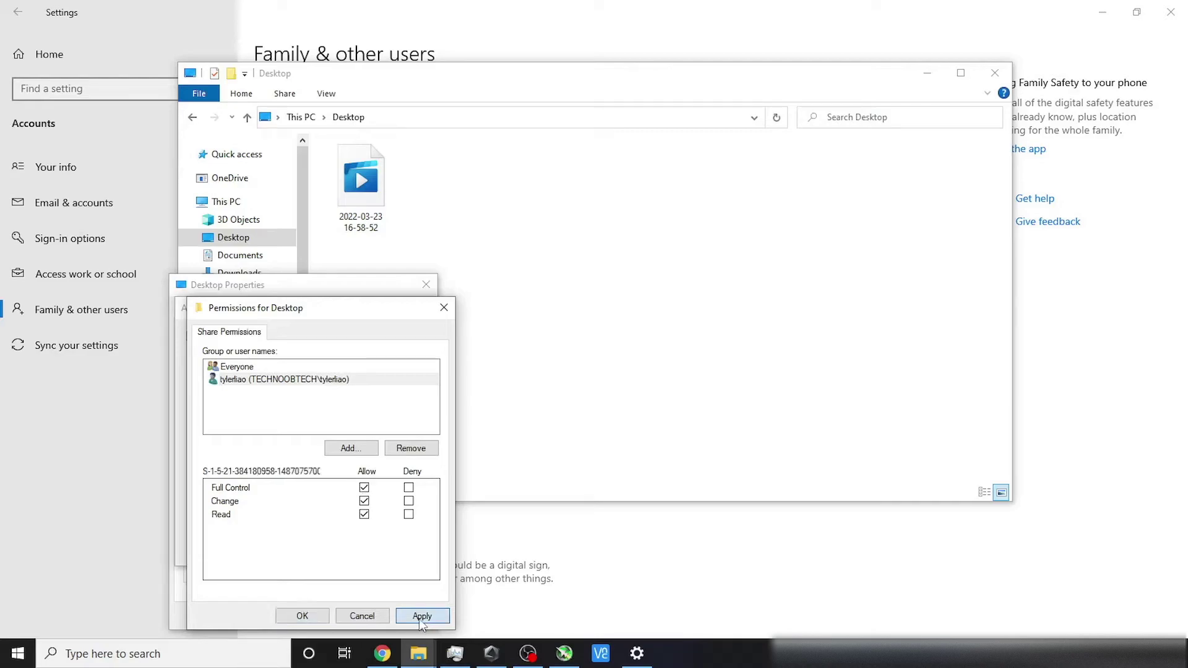
{"action": "left_click", "coordinate": [302, 616]}
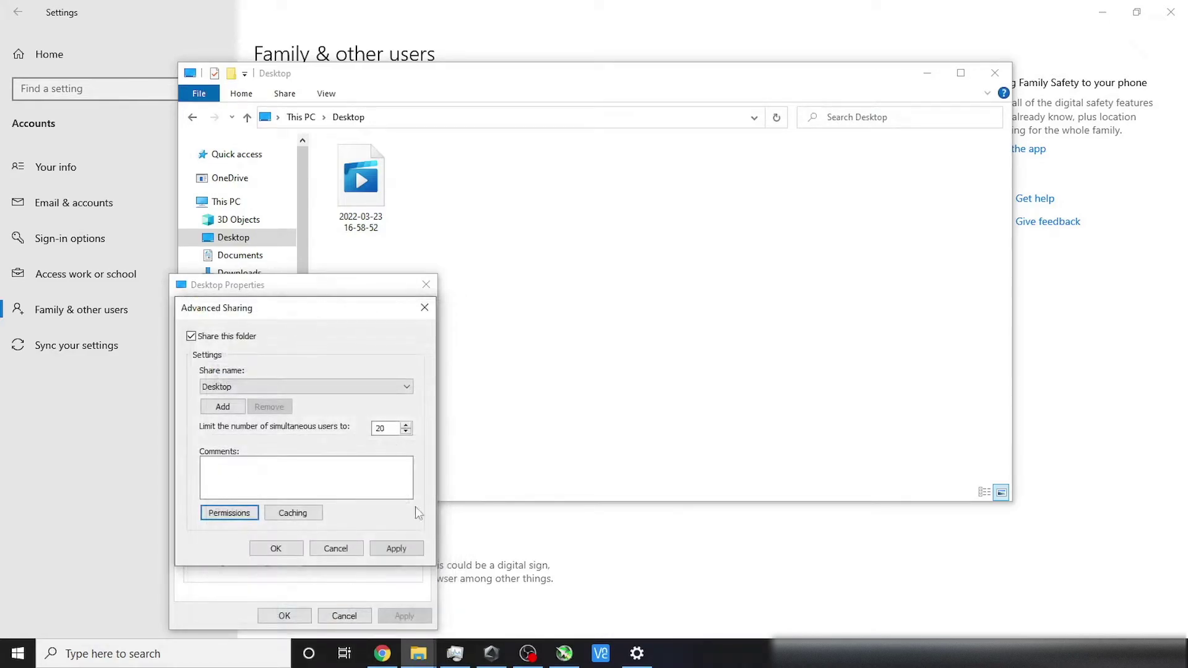
{"action": "left_click", "coordinate": [406, 550]}
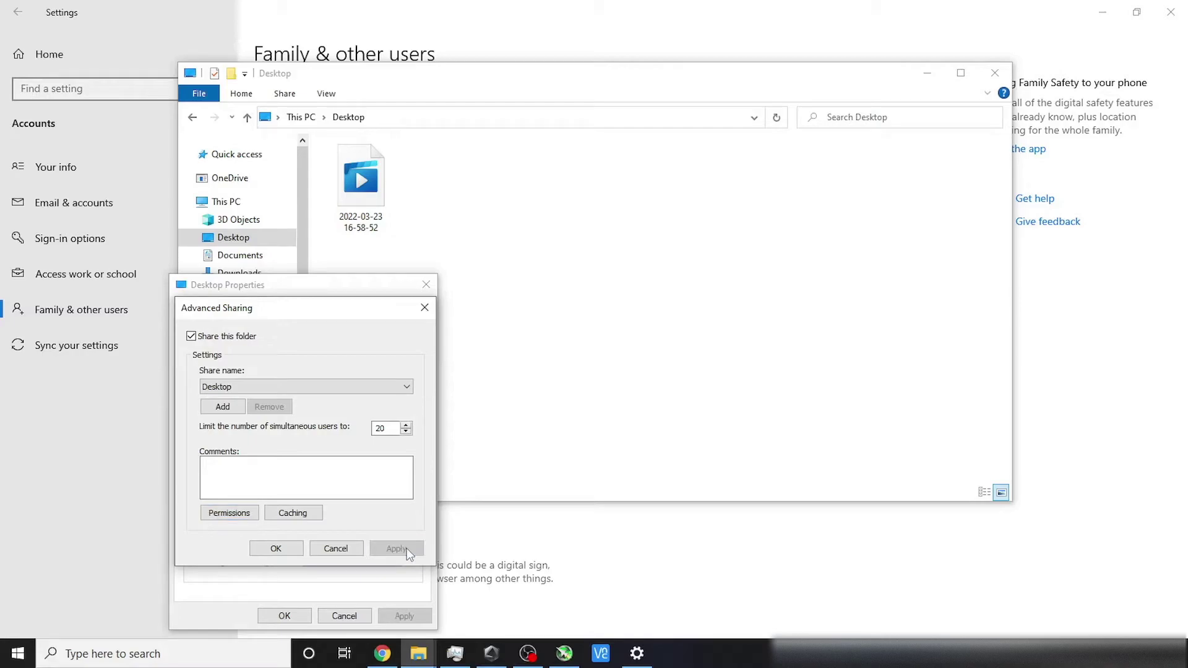
{"action": "left_click", "coordinate": [274, 548]}
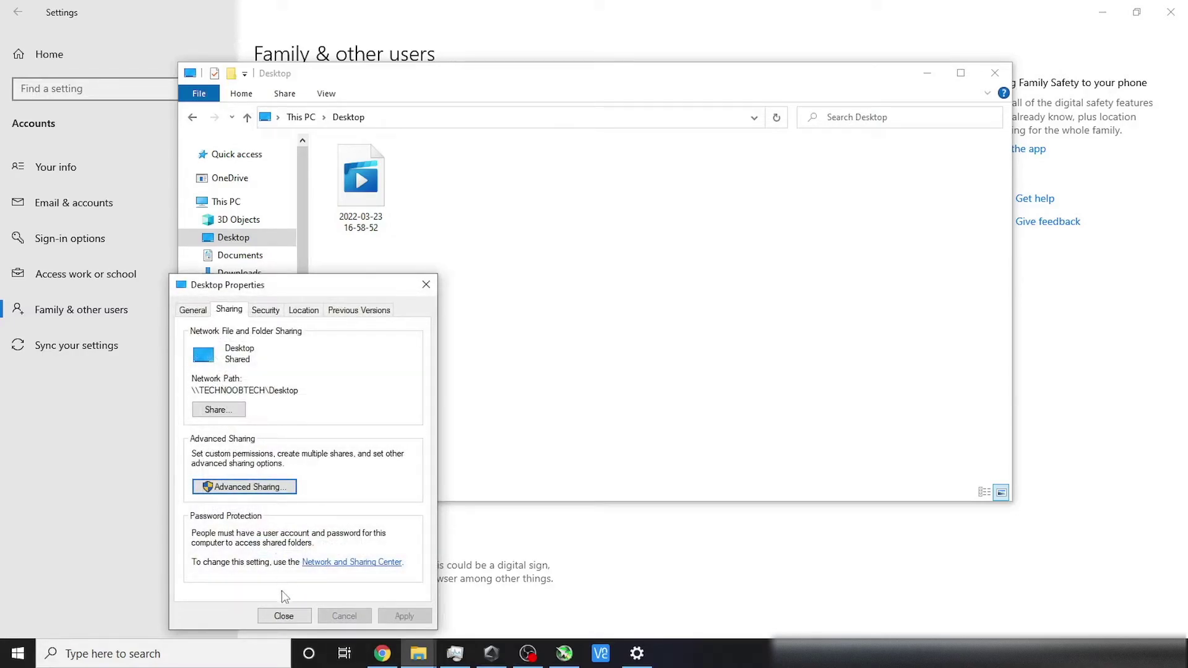
{"action": "left_click", "coordinate": [284, 616]}
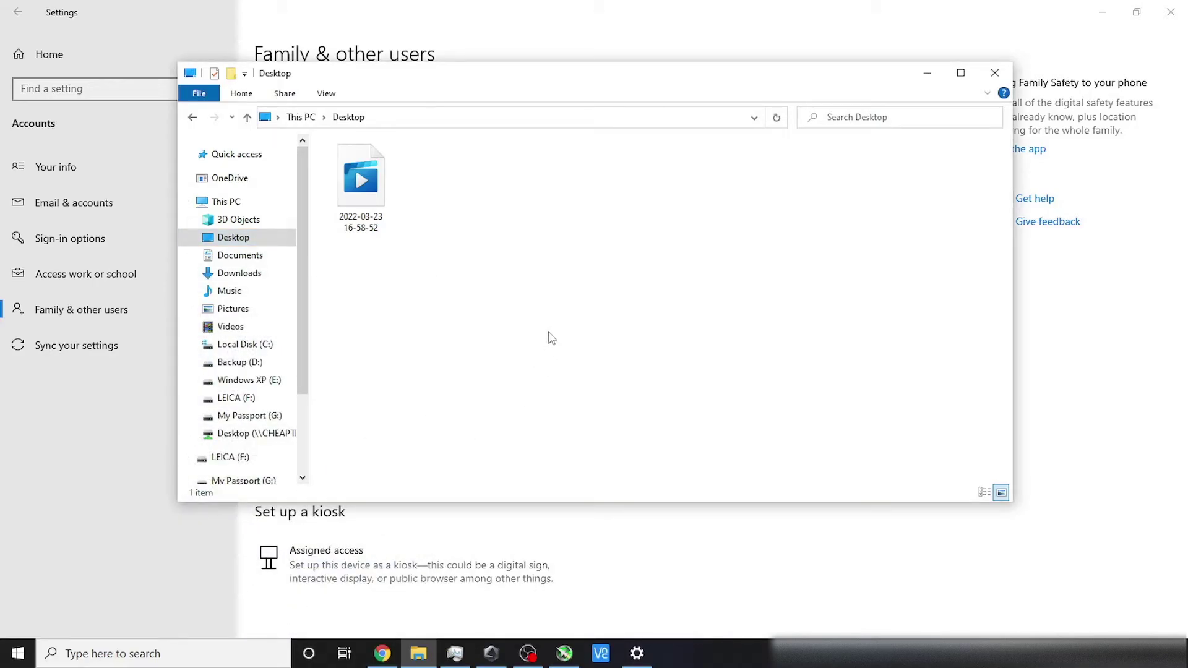
Step: Open Local Security Policy from Windows Administrative Tools
{"action": "left_click", "coordinate": [986, 77]}
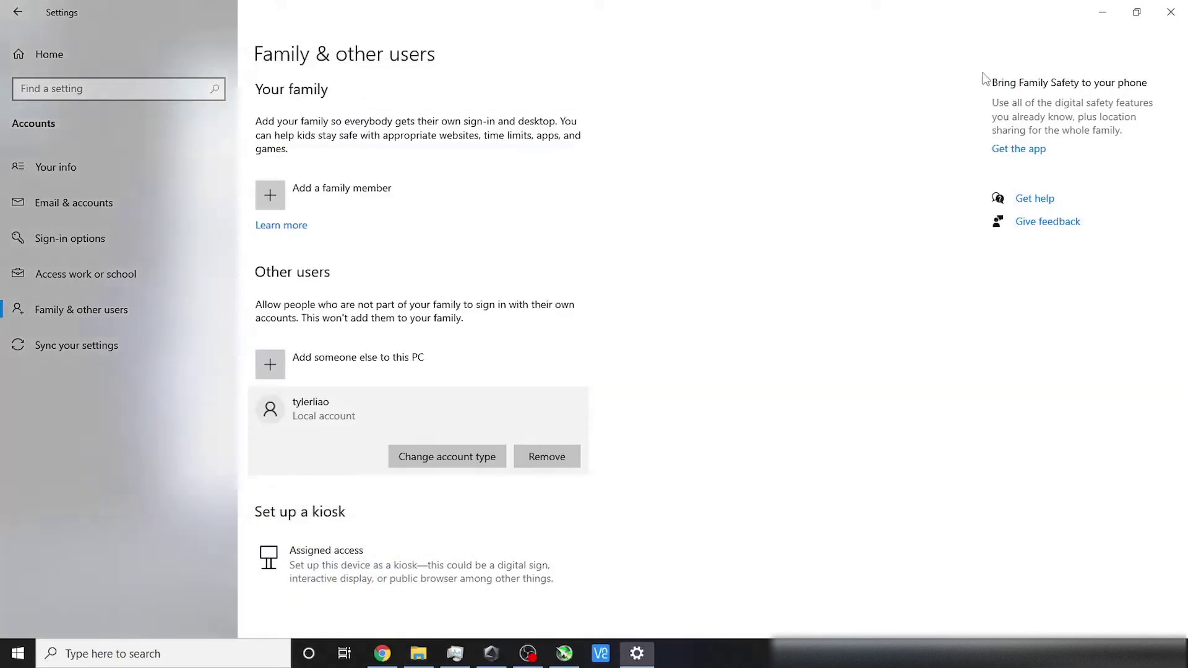
{"action": "left_click", "coordinate": [168, 653]}
{"action": "type", "text": "windows a"}
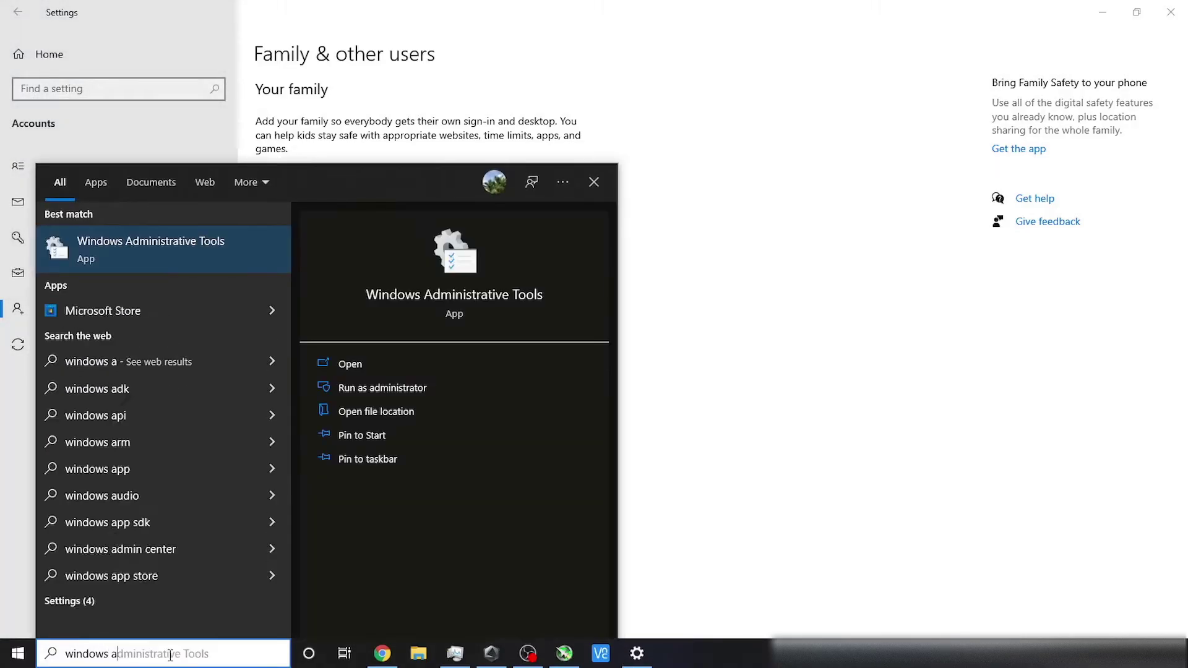
{"action": "type", "text": "dministrative"}
{"action": "key", "text": "Return"}
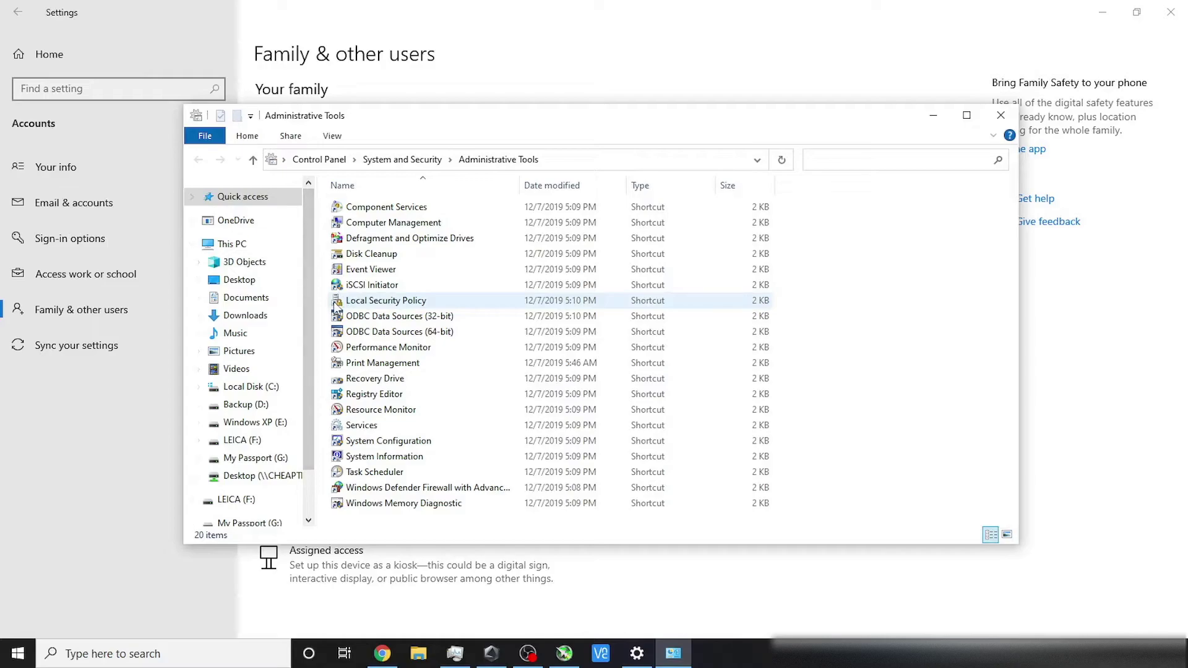
{"action": "left_click", "coordinate": [443, 305]}
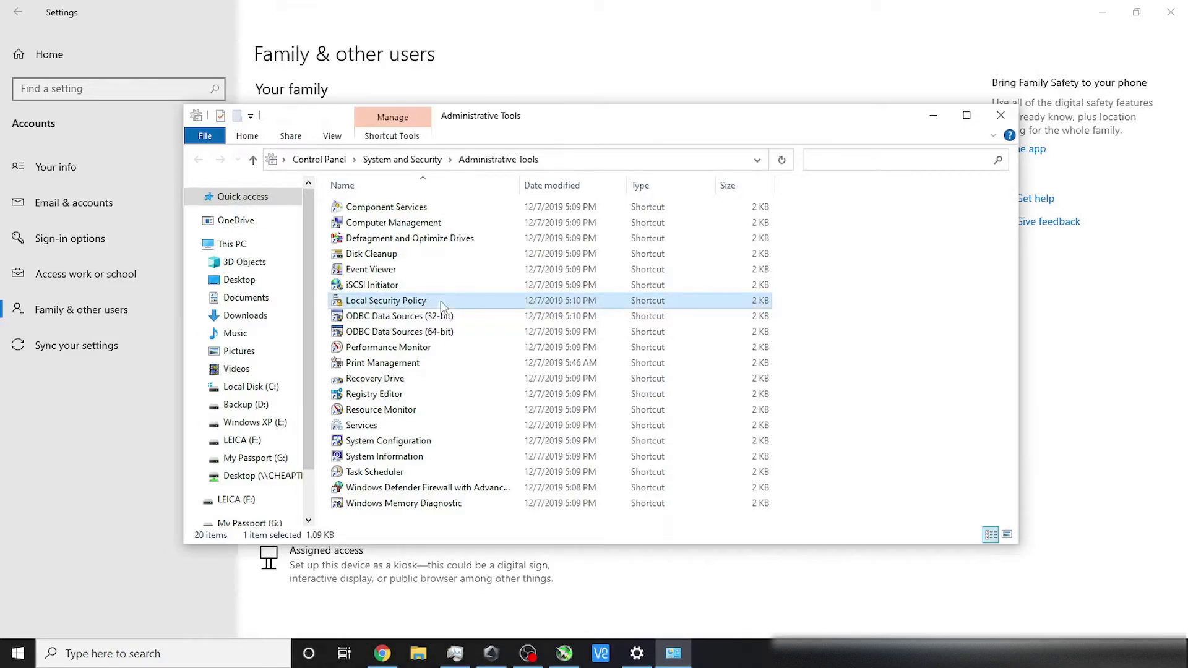
{"action": "double_click", "coordinate": [442, 305]}
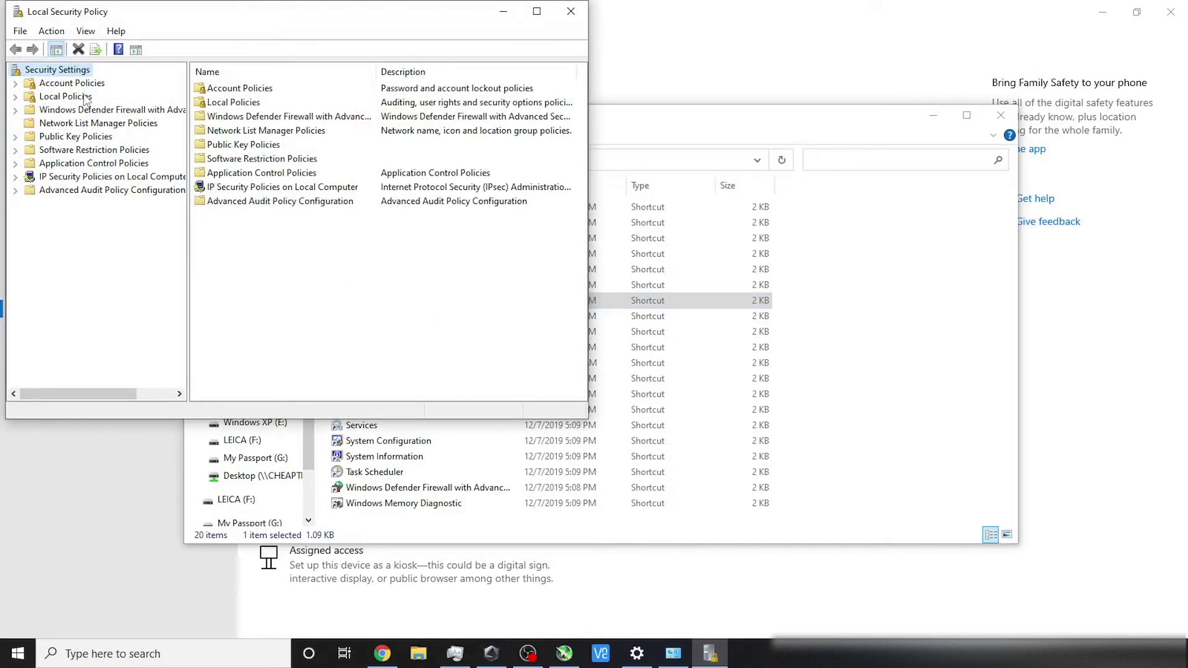
Step: Open the Deny log on locally policy under Local Policies > User Rights Assignment
{"action": "double_click", "coordinate": [85, 99]}
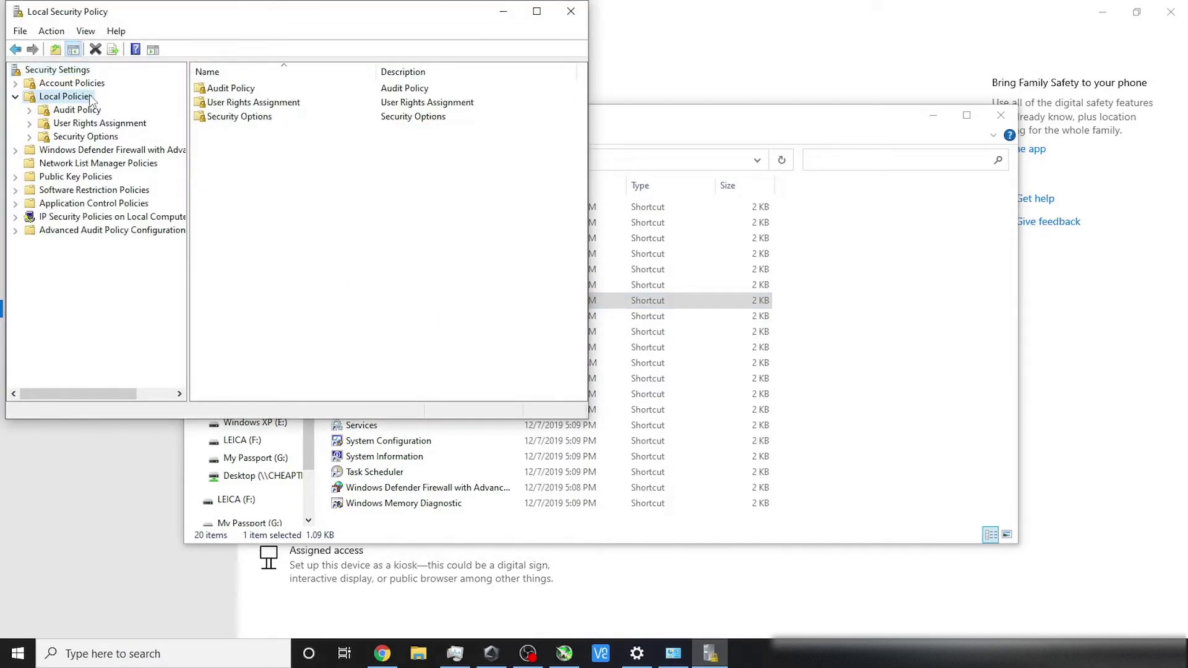
{"action": "double_click", "coordinate": [297, 105]}
{"action": "scroll", "coordinate": [357, 177], "scroll_direction": "down", "scroll_amount": 2}
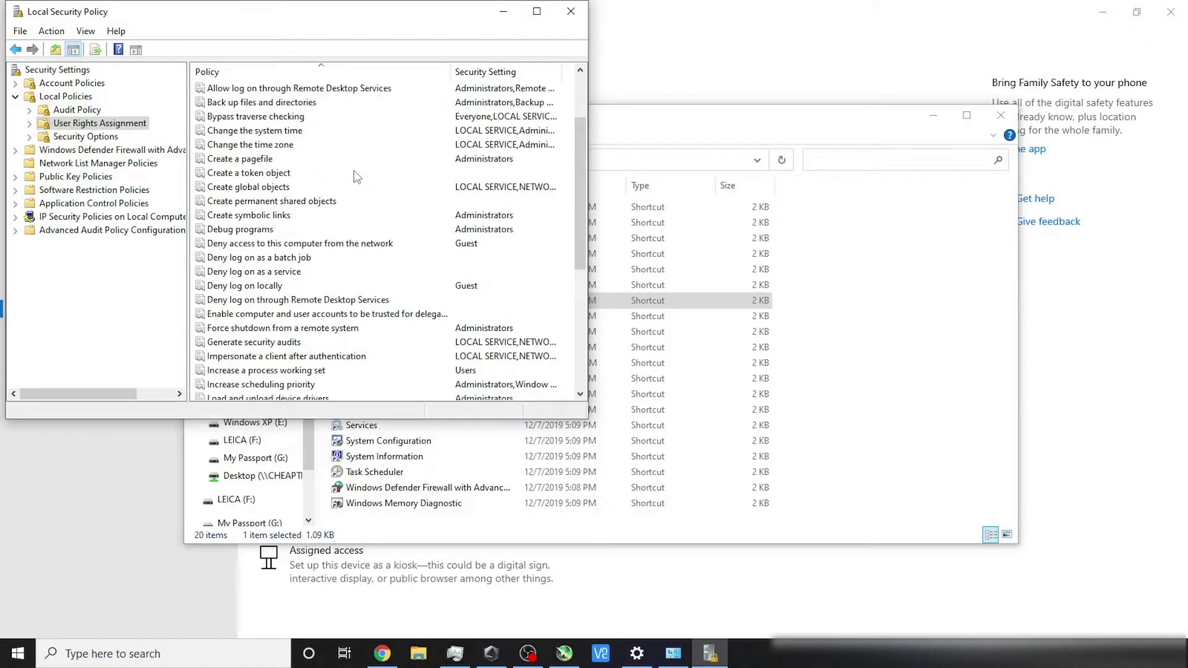
{"action": "scroll", "coordinate": [357, 178], "scroll_direction": "down", "scroll_amount": 1}
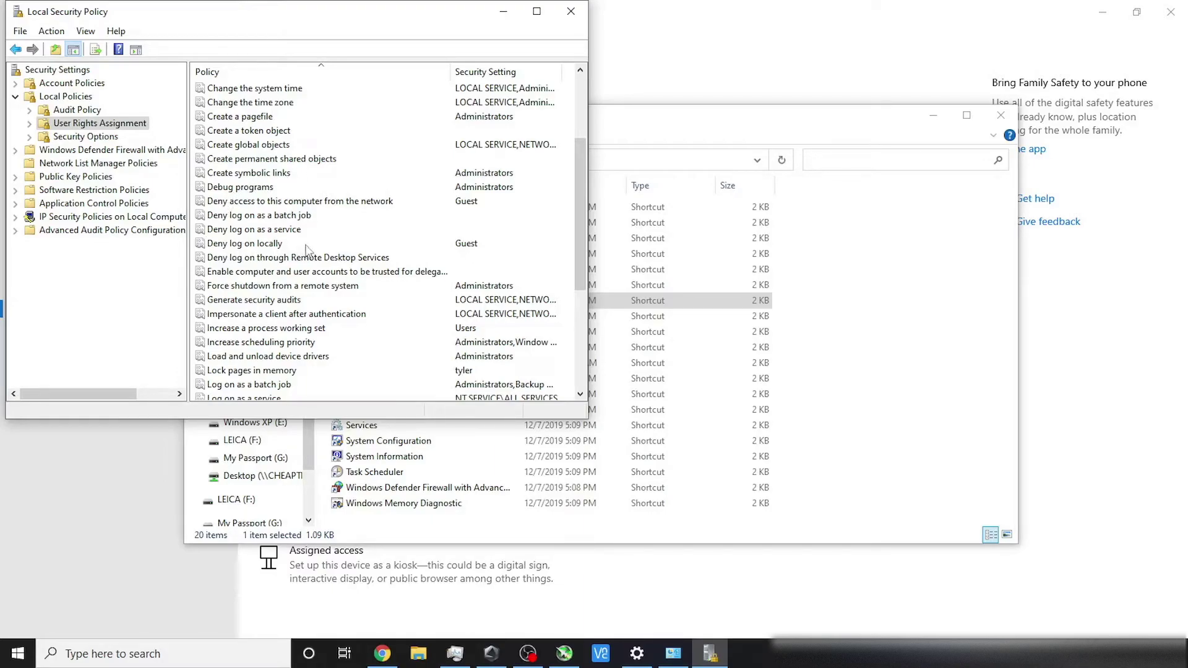
{"action": "double_click", "coordinate": [307, 245]}
Step: Add the new local user to Deny log on locally, apply, and close the window
{"action": "left_click", "coordinate": [214, 270]}
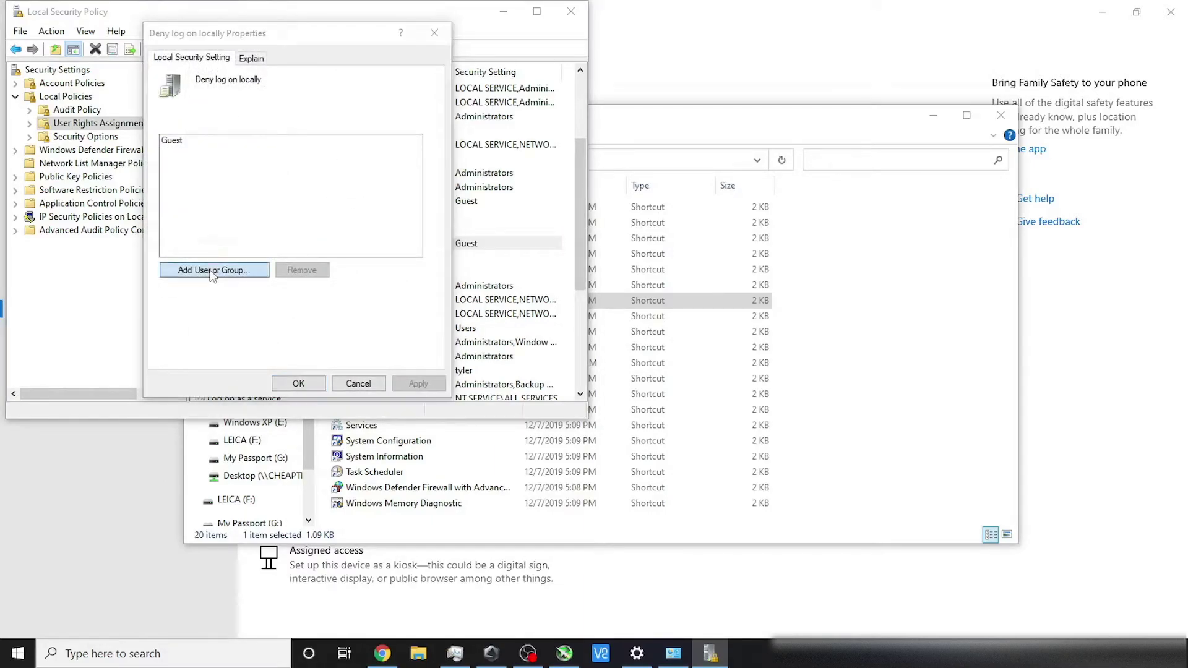
{"action": "left_click", "coordinate": [443, 93]}
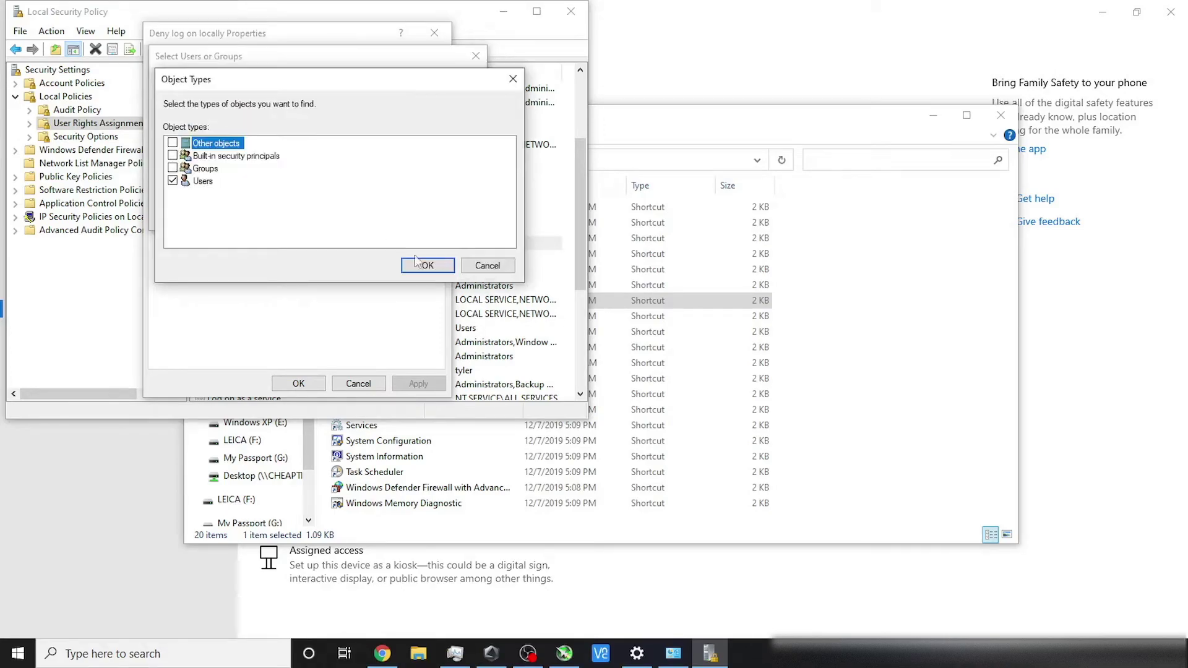
{"action": "left_click", "coordinate": [427, 265]}
{"action": "left_click", "coordinate": [499, 218]}
{"action": "double_click", "coordinate": [185, 436]}
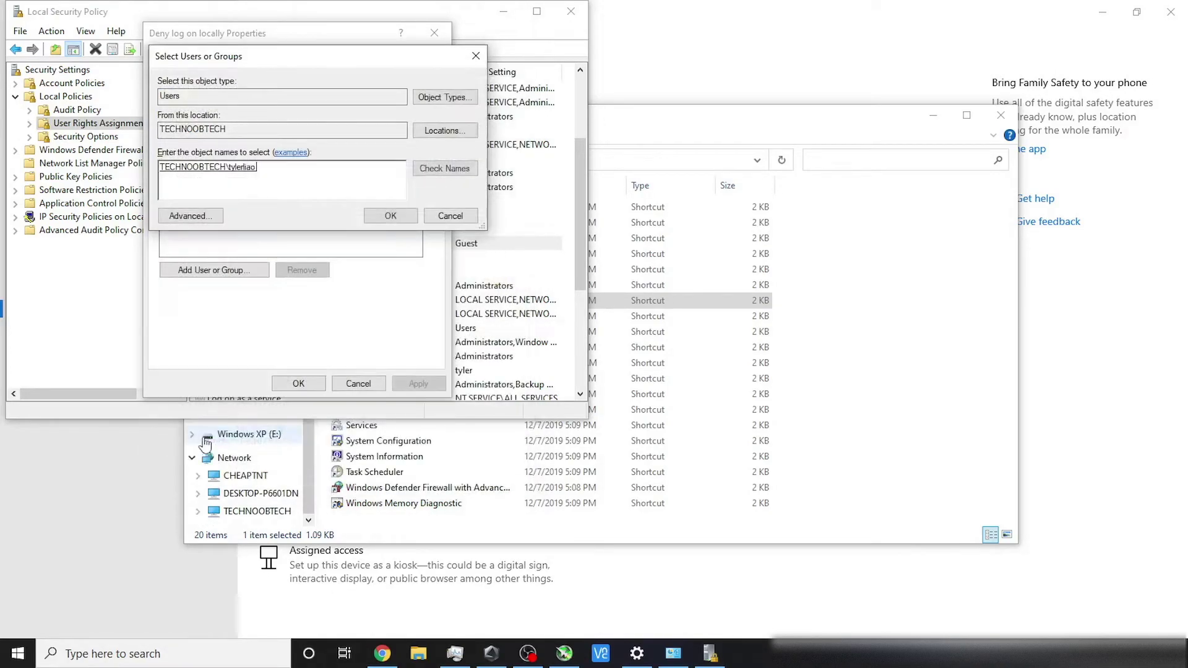
{"action": "left_click", "coordinate": [390, 214]}
{"action": "left_click", "coordinate": [418, 383]}
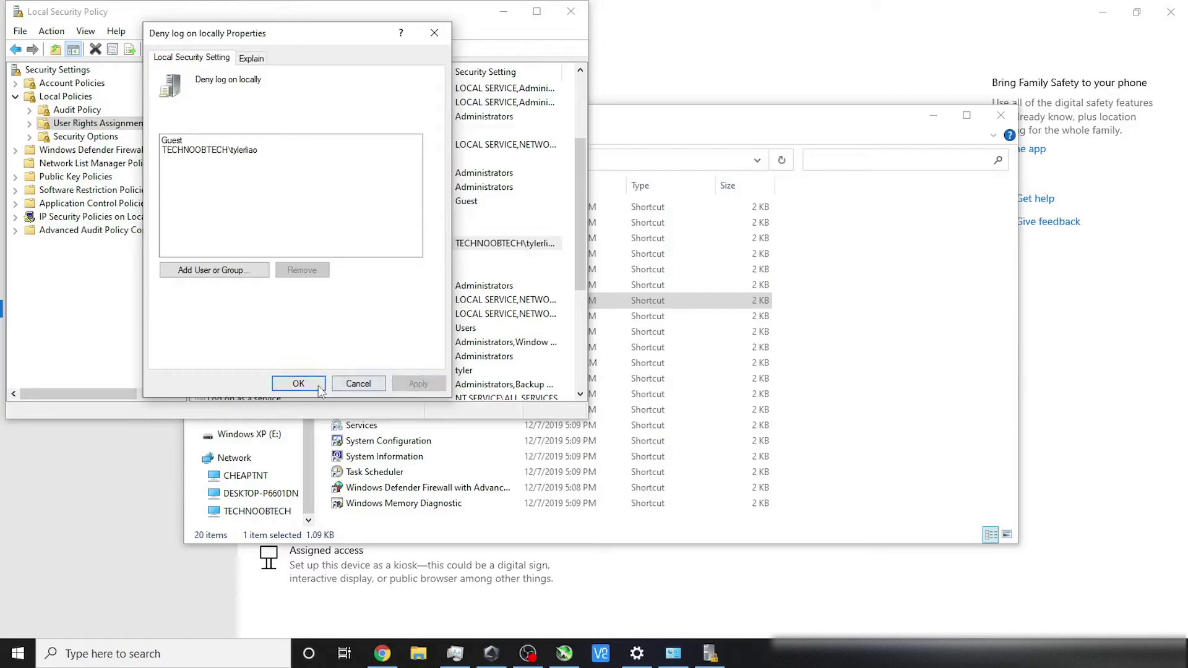
{"action": "left_click", "coordinate": [298, 384]}
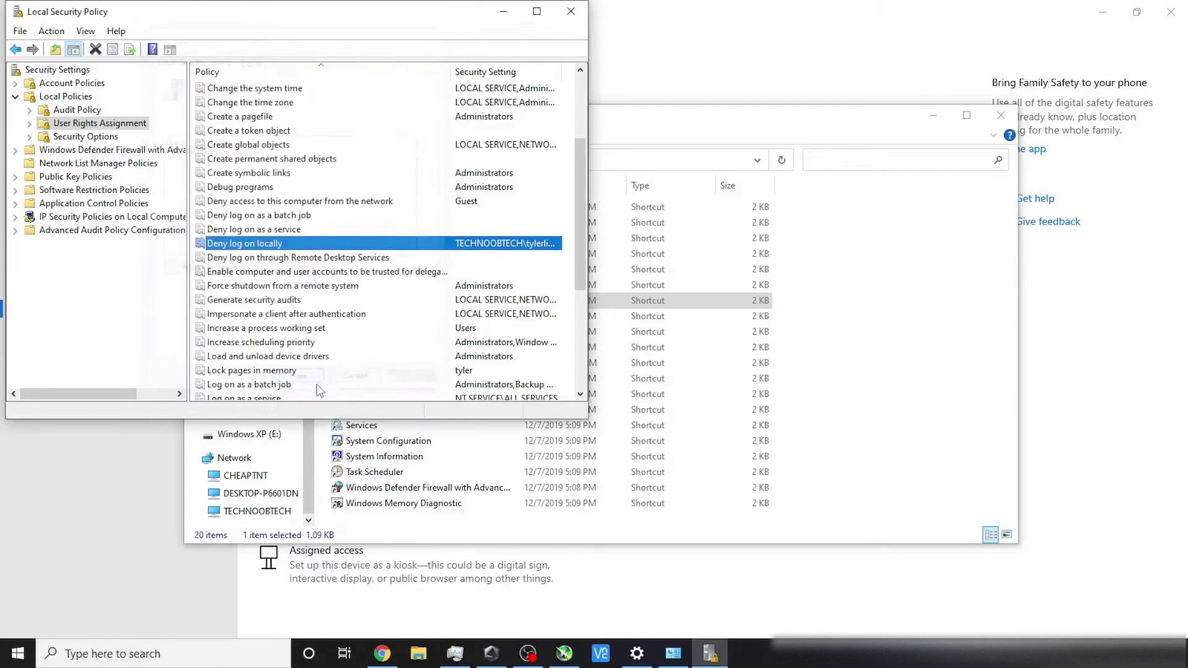
{"action": "left_click", "coordinate": [563, 17]}
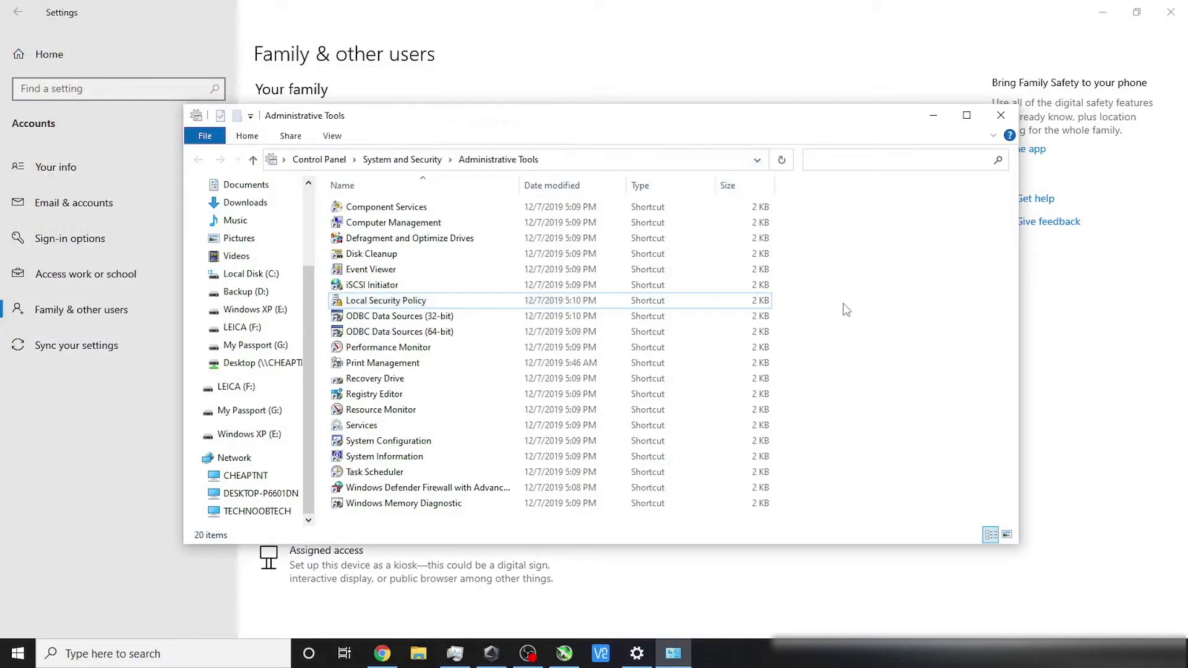
Step: Close Administrative Tools and check the account flyout in the Start menu
{"action": "left_click", "coordinate": [1001, 119]}
{"action": "key", "text": "super"}
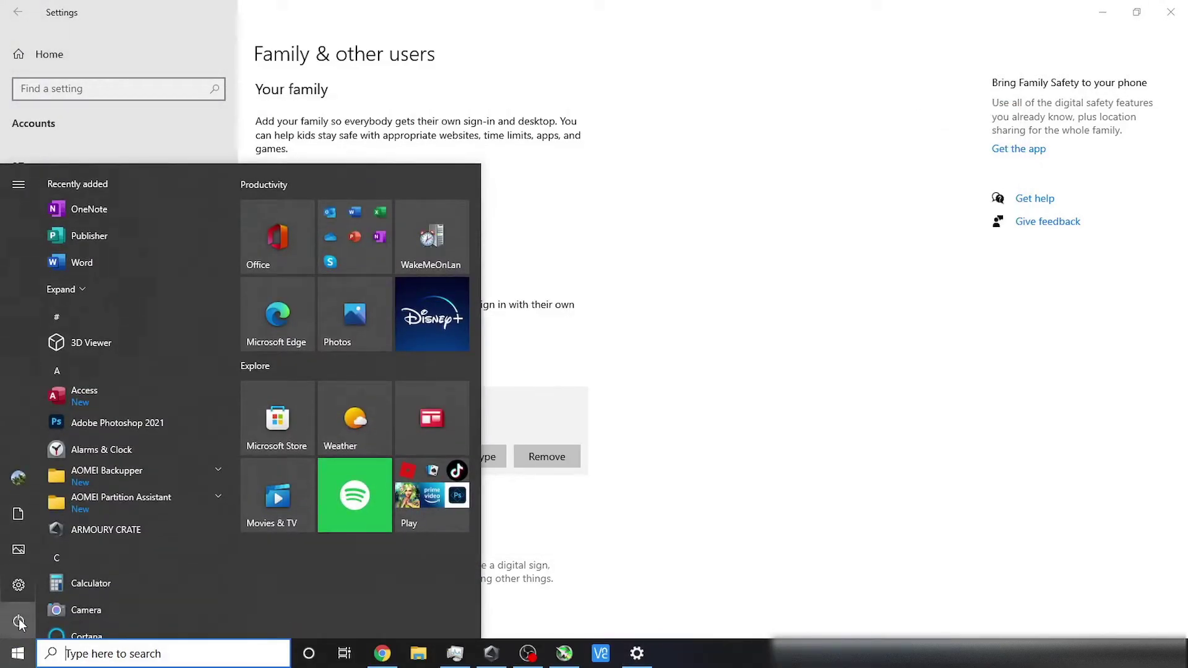
{"action": "left_click", "coordinate": [26, 485]}
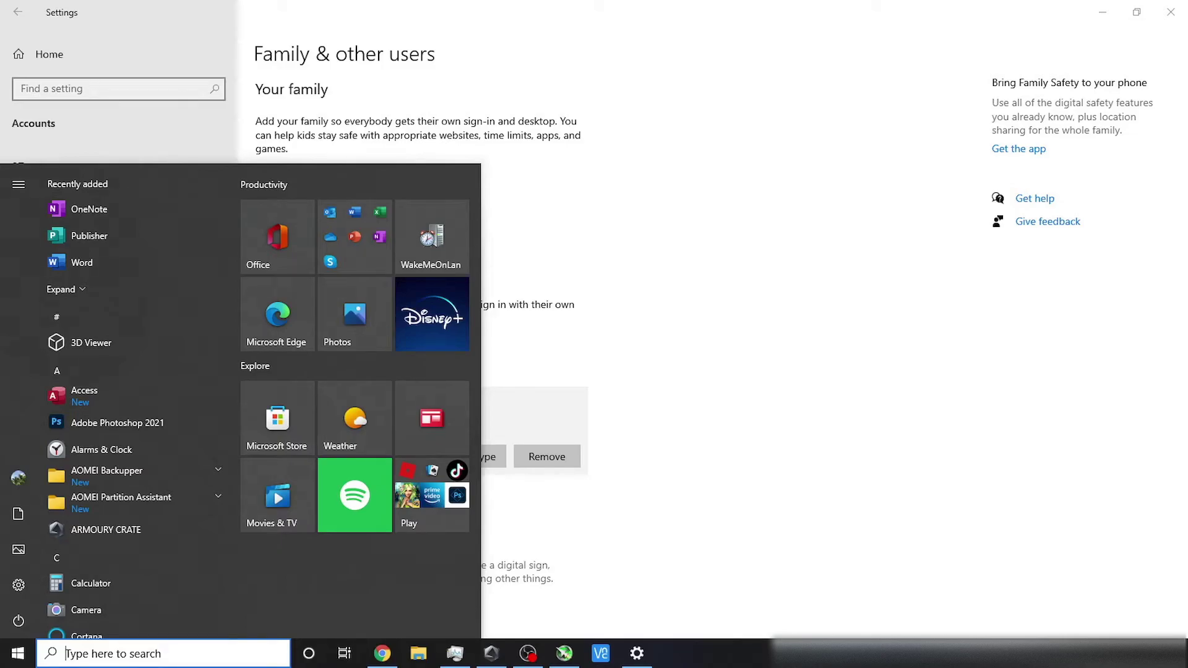
{"action": "left_click", "coordinate": [658, 529]}
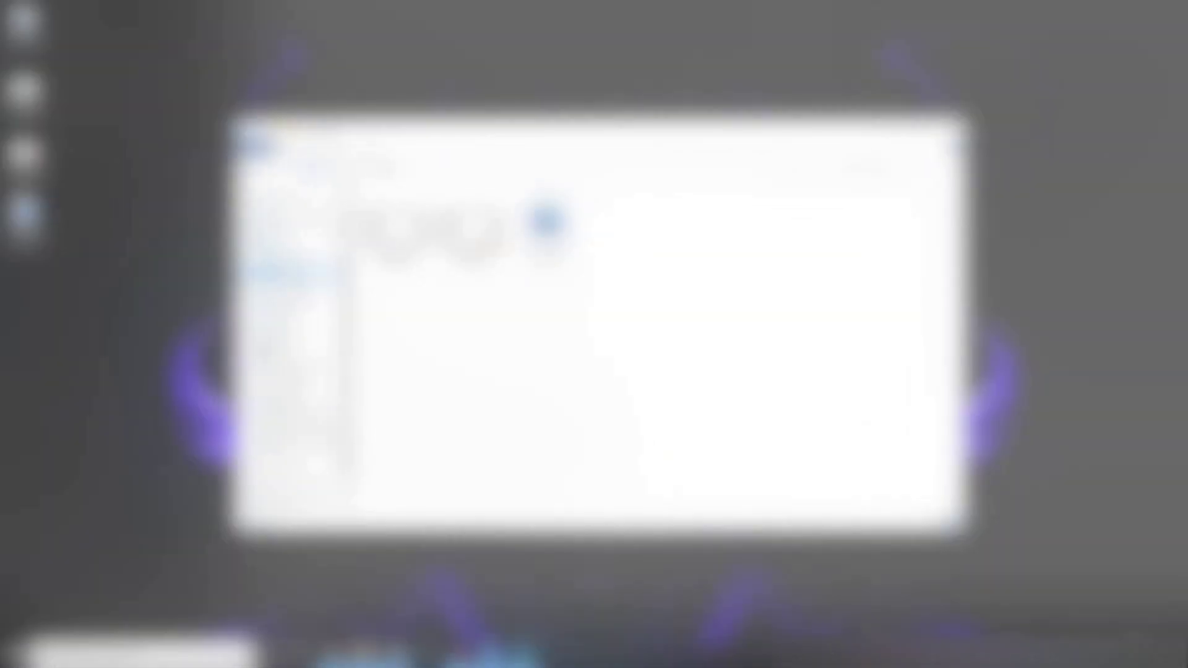
{"action": "right_click", "coordinate": [302, 279]}
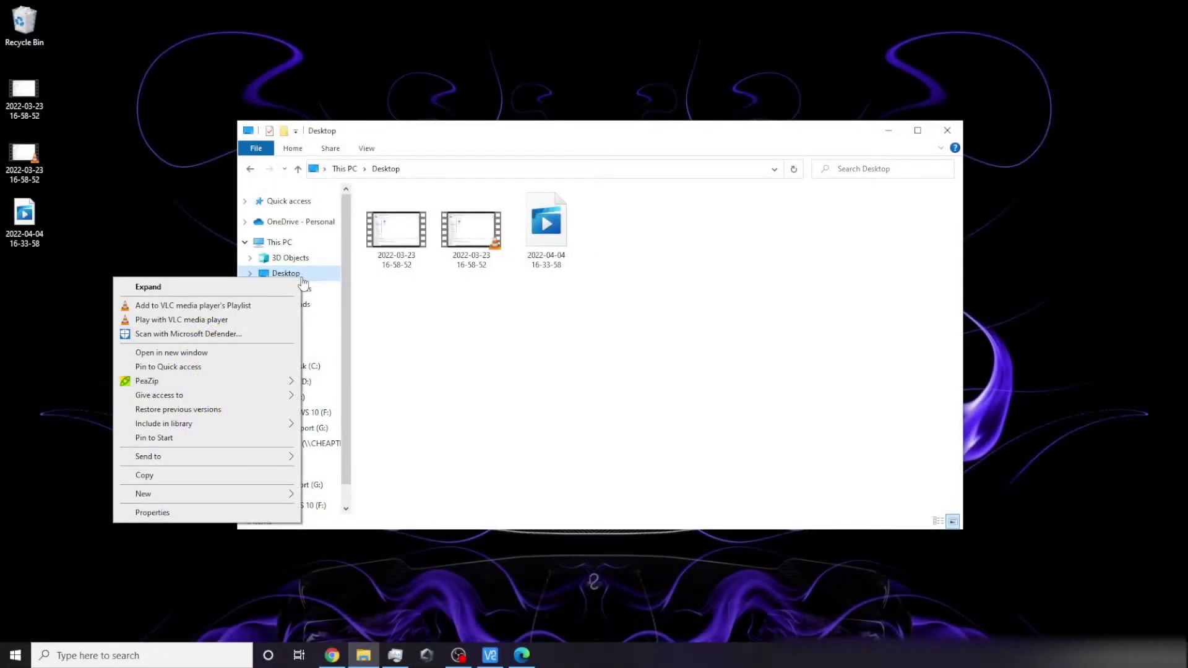
Step: Share Desktop via Give access to > Specific people, giving the new local user Read/Write
{"action": "mouse_move", "coordinate": [201, 402]}
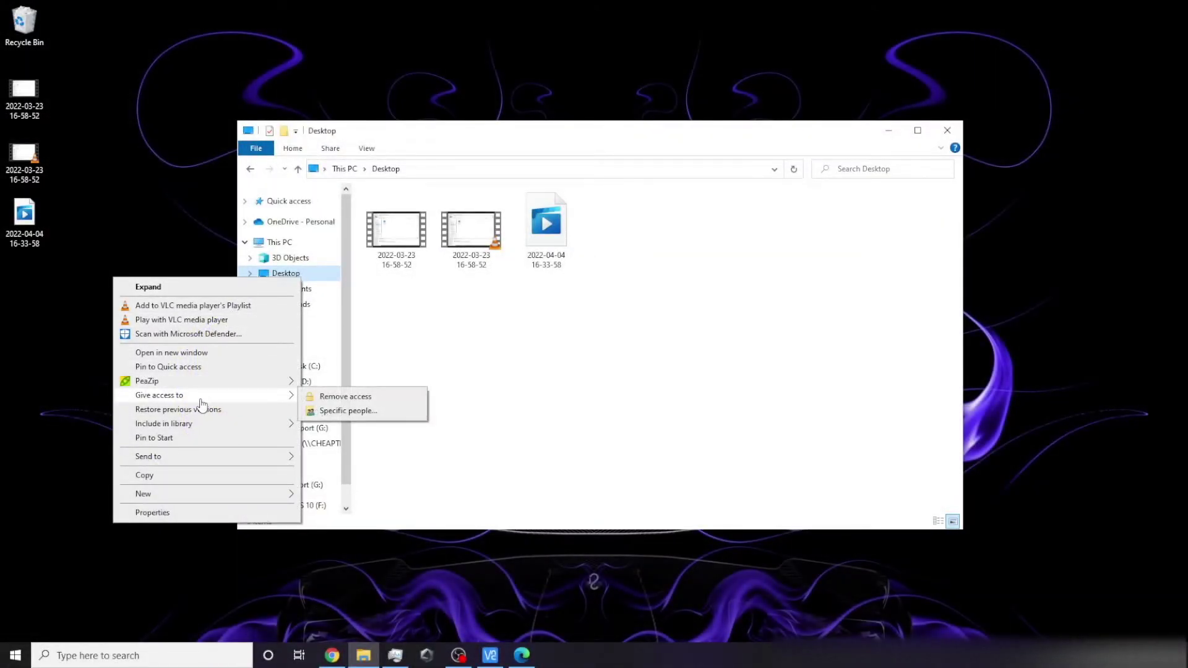
{"action": "left_click", "coordinate": [333, 419]}
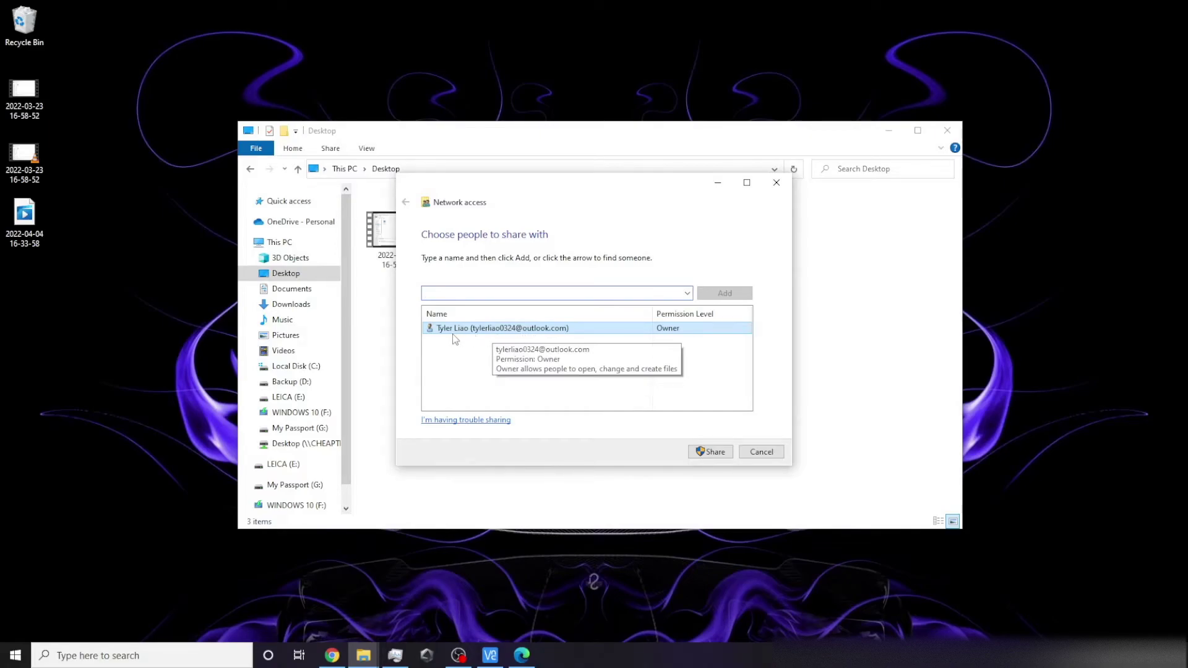
{"action": "left_click", "coordinate": [687, 293]}
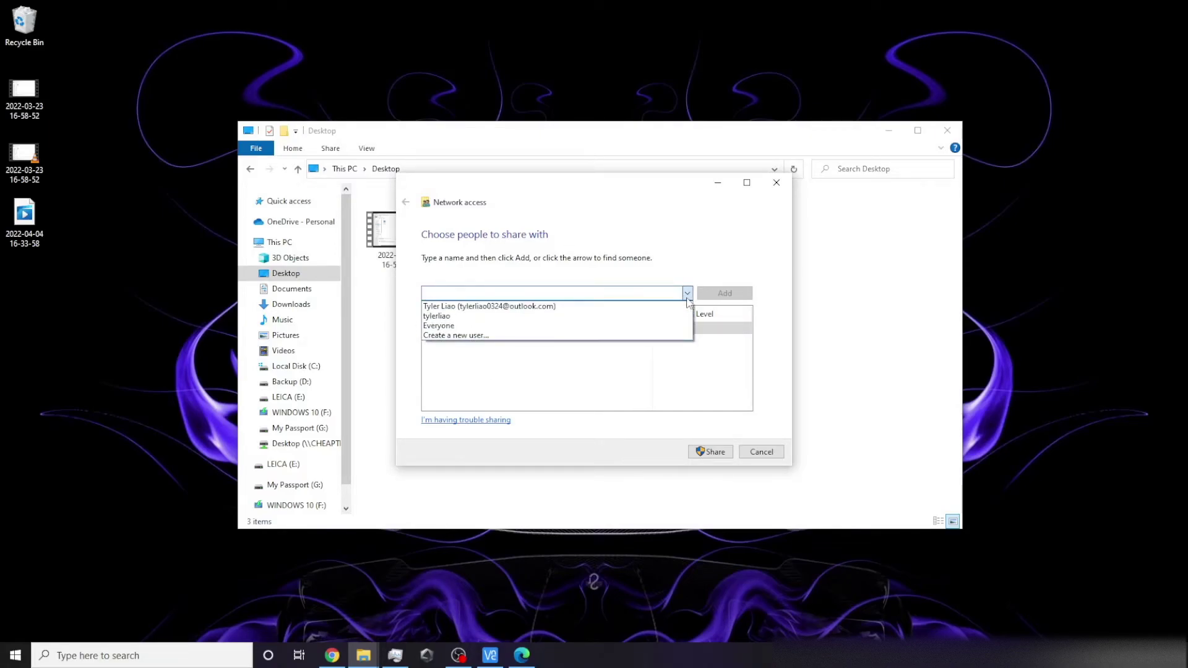
{"action": "left_click", "coordinate": [637, 316]}
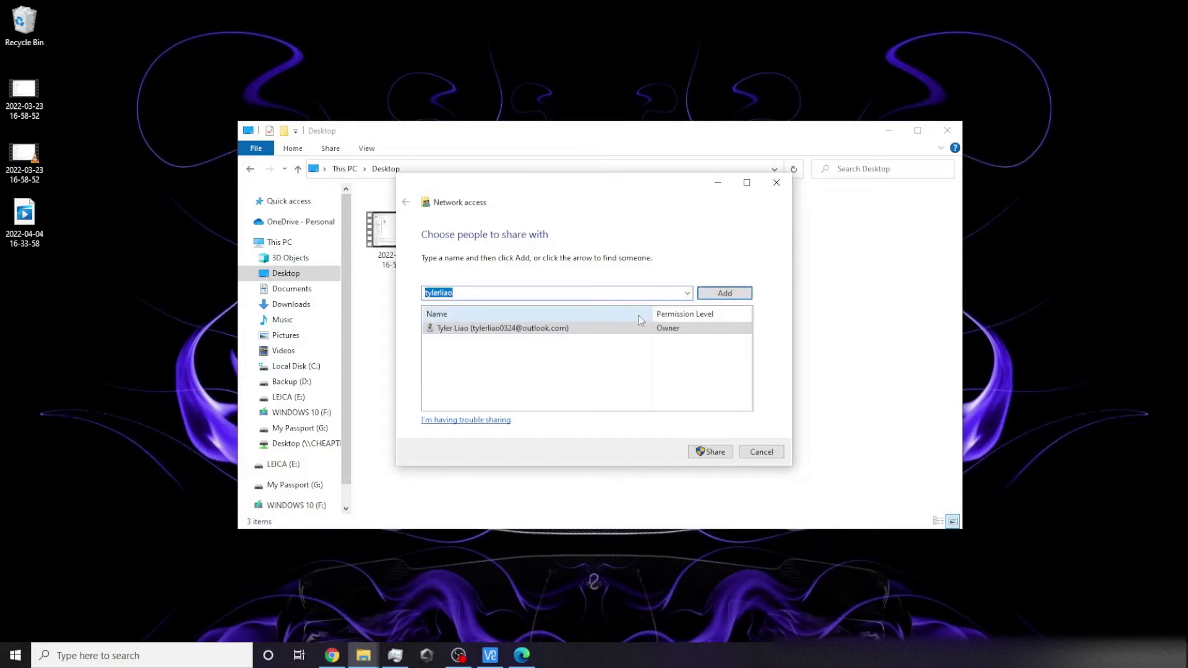
{"action": "left_click", "coordinate": [711, 292]}
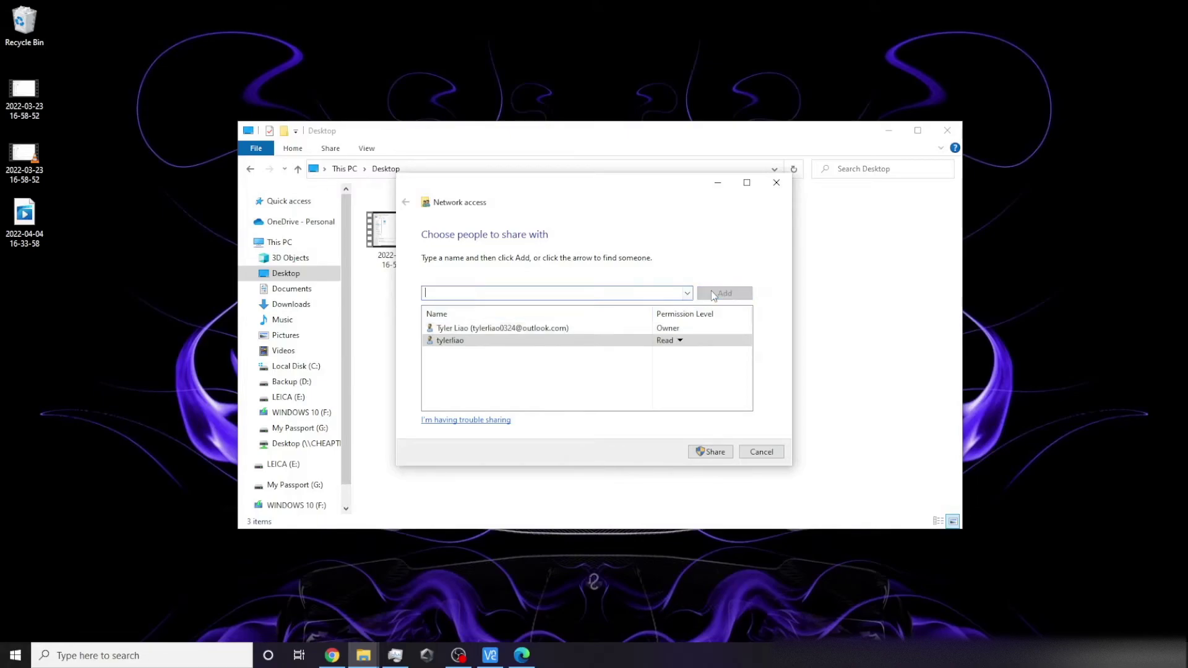
{"action": "left_click", "coordinate": [678, 341]}
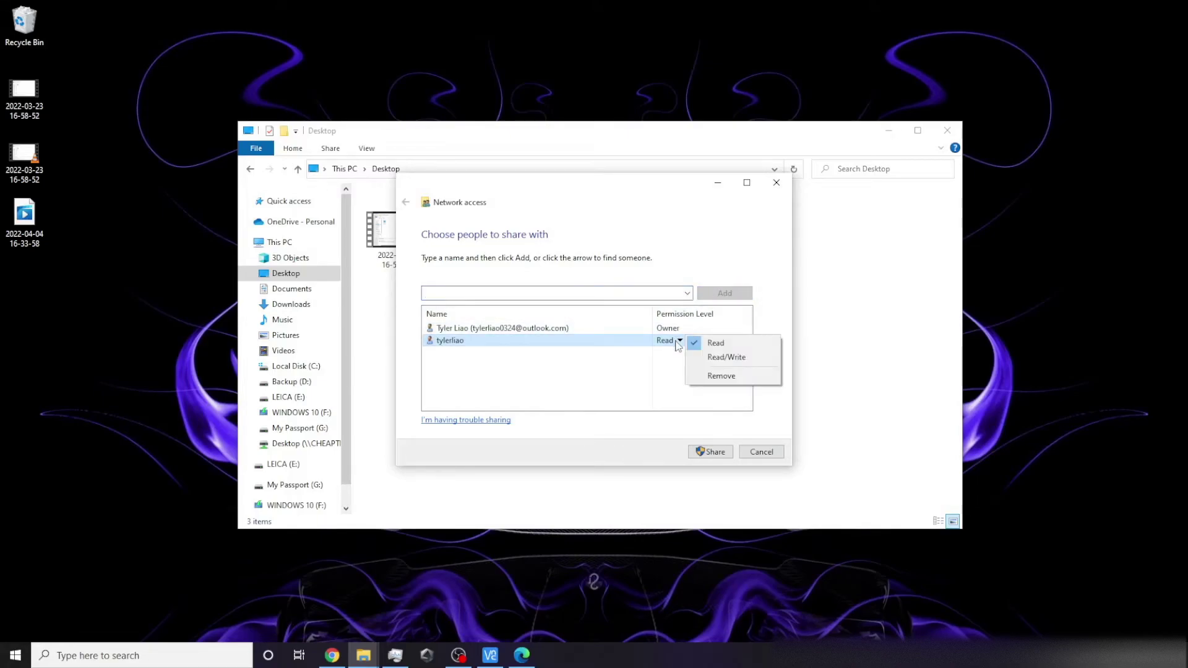
{"action": "left_click", "coordinate": [709, 359]}
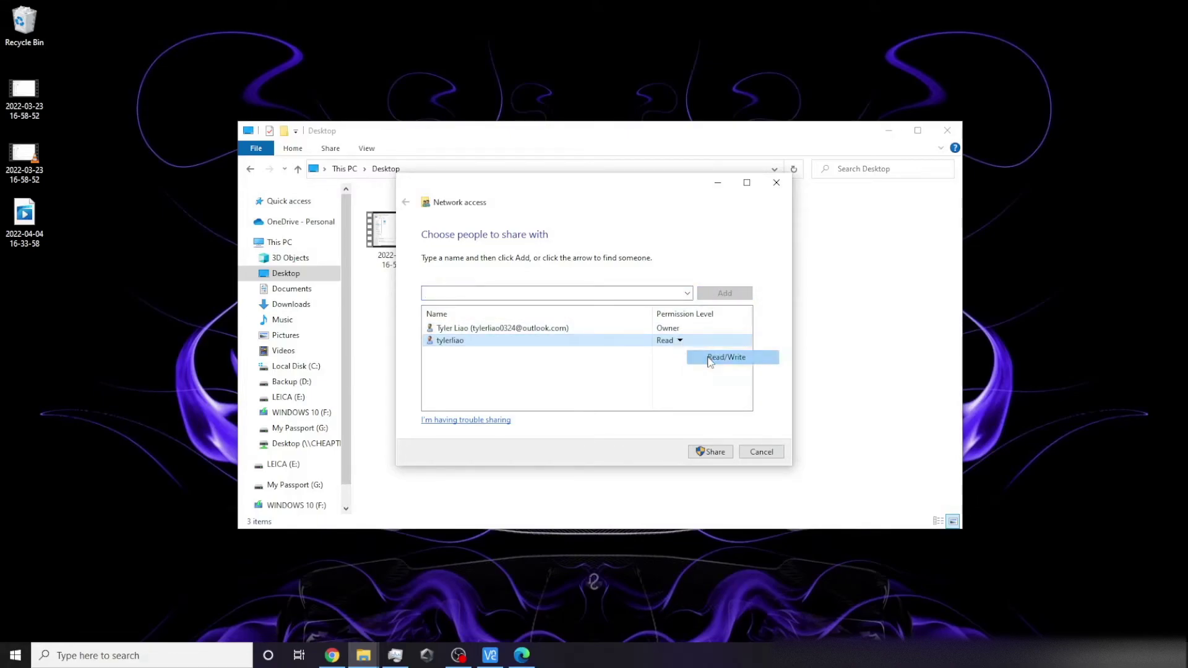
{"action": "left_click", "coordinate": [717, 455]}
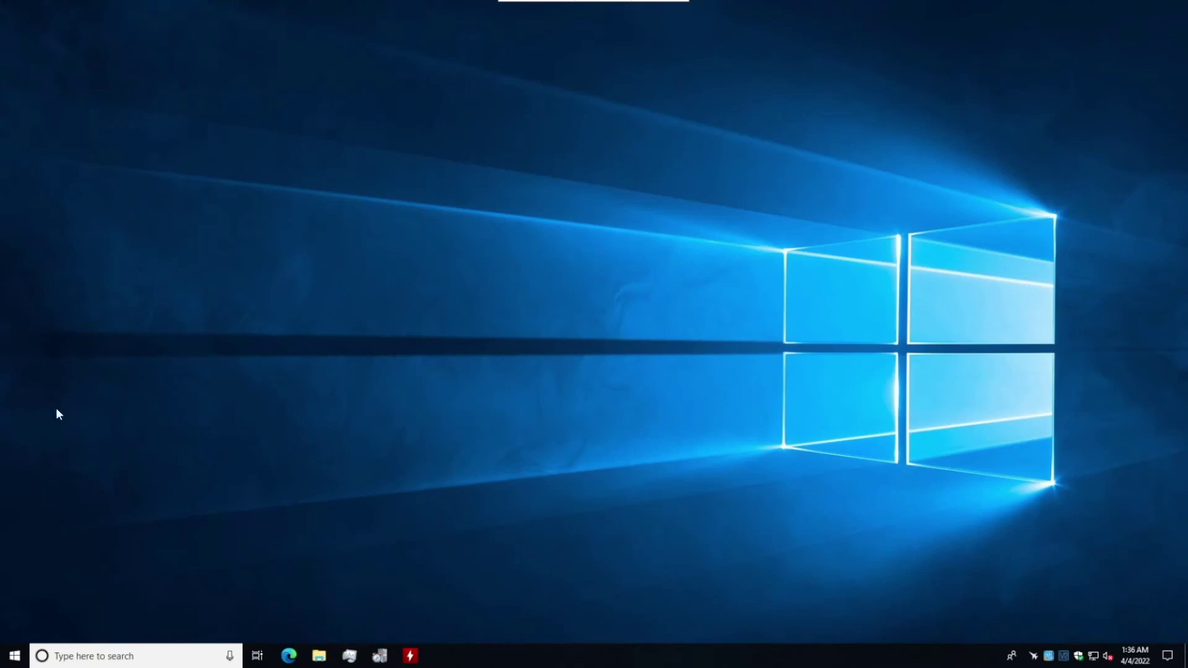
Step: From the other PC, sign in to TECHNOOBTECH as the new user and open its shared Desktop
{"action": "left_click", "coordinate": [319, 656]}
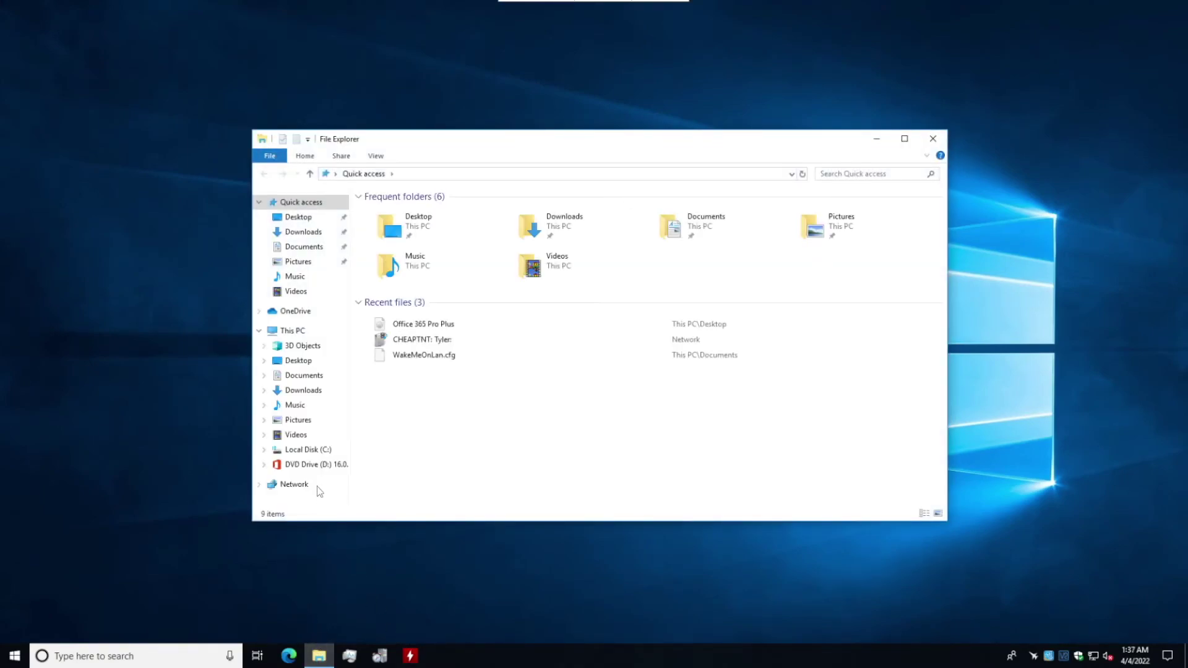
{"action": "left_click", "coordinate": [313, 484]}
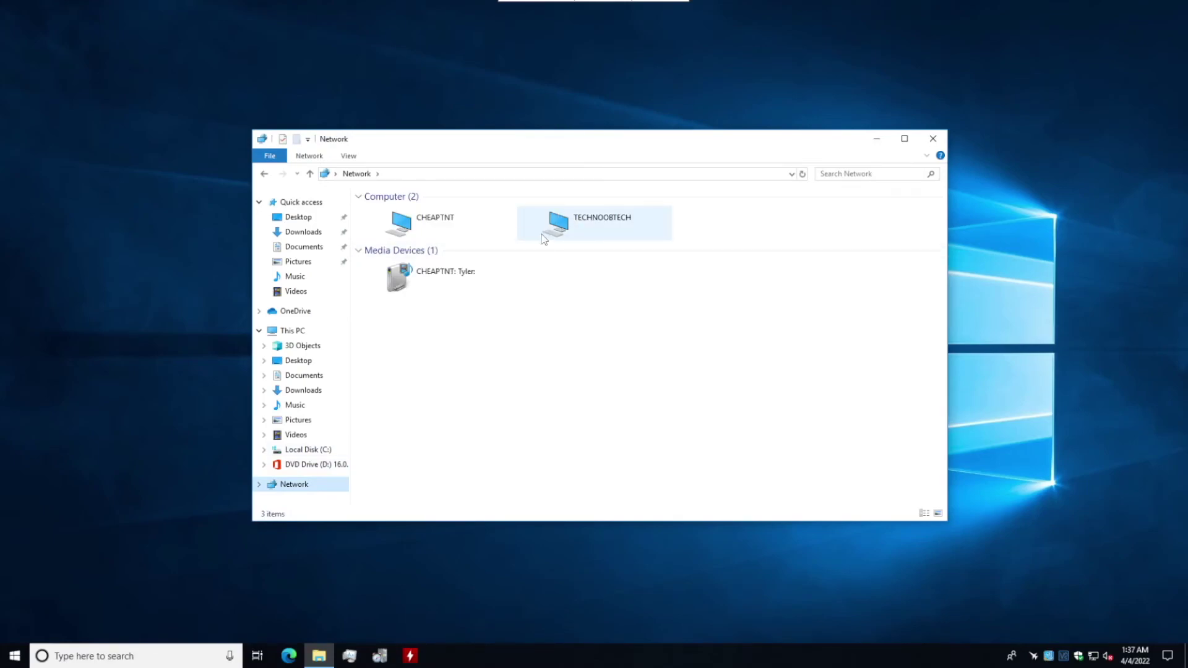
{"action": "double_click", "coordinate": [613, 229]}
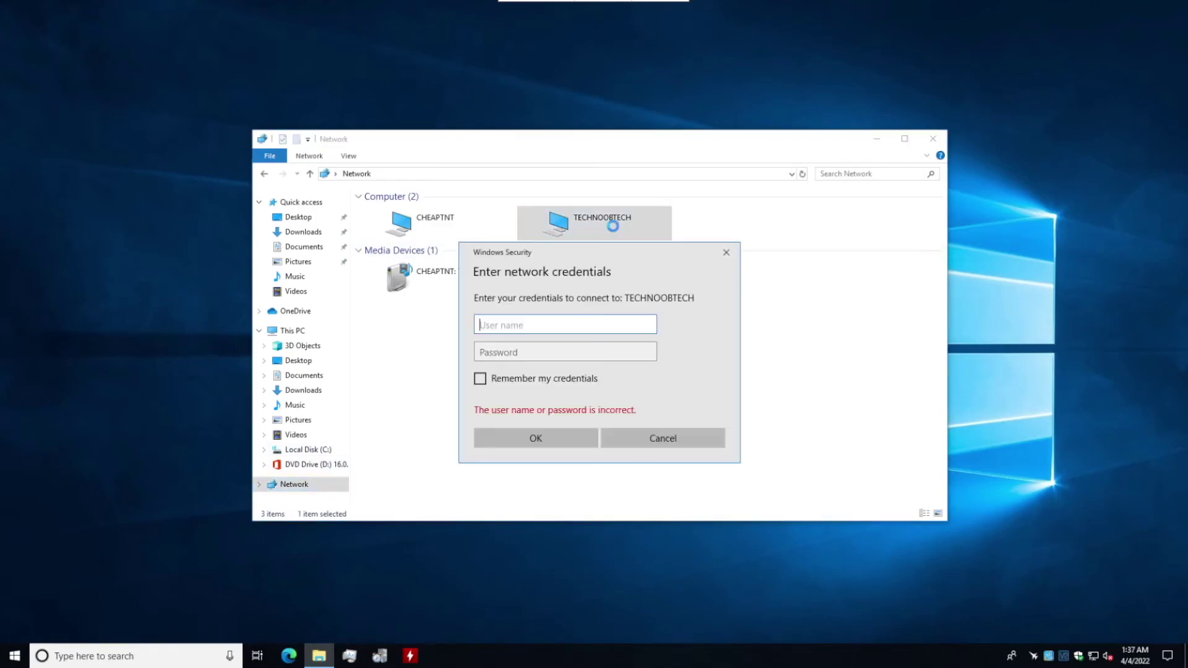
{"action": "key", "text": "Tab"}
{"action": "type", "text": "****"}
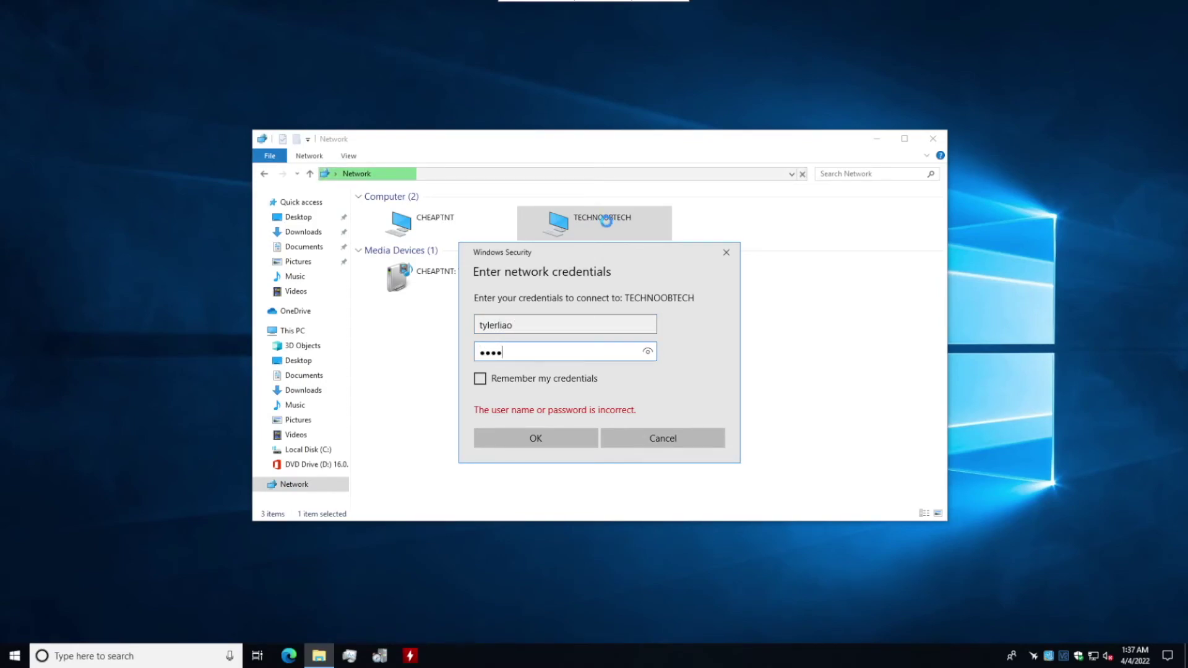
{"action": "left_click", "coordinate": [572, 438]}
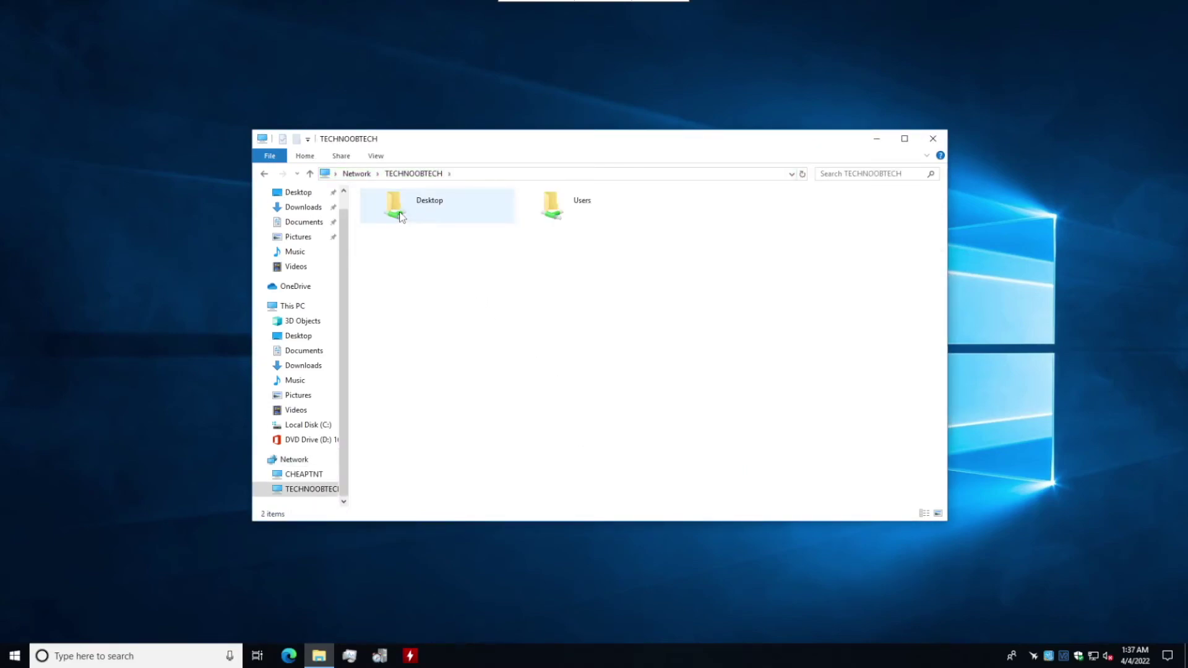
{"action": "double_click", "coordinate": [422, 216]}
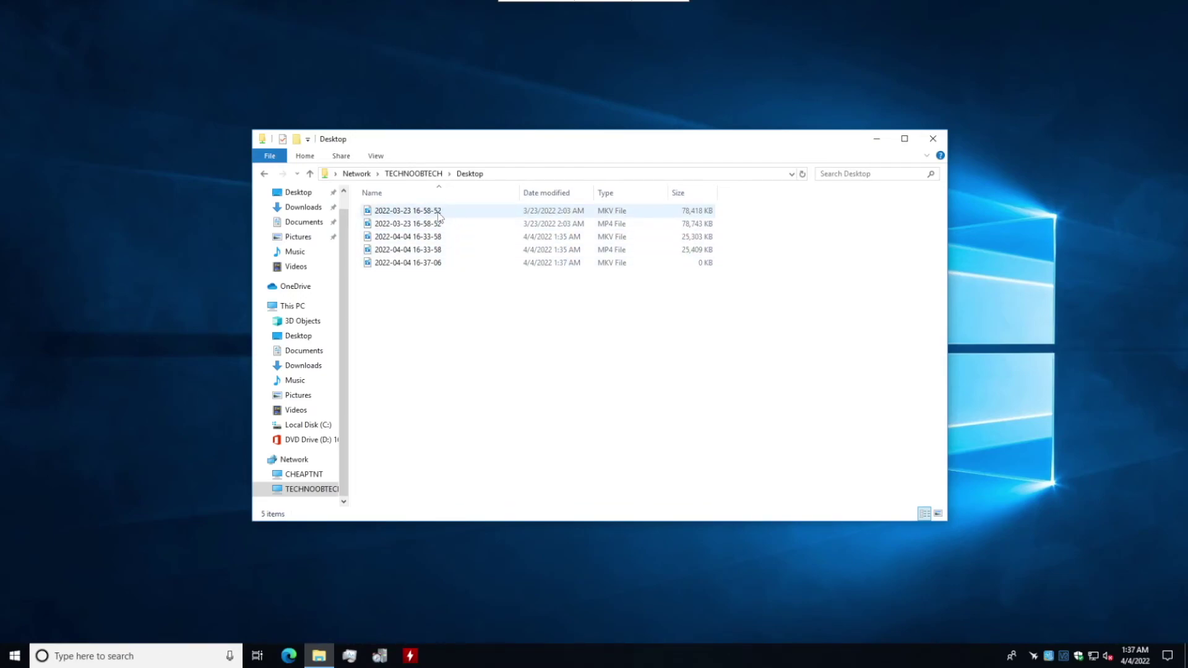
{"action": "left_click", "coordinate": [931, 139]}
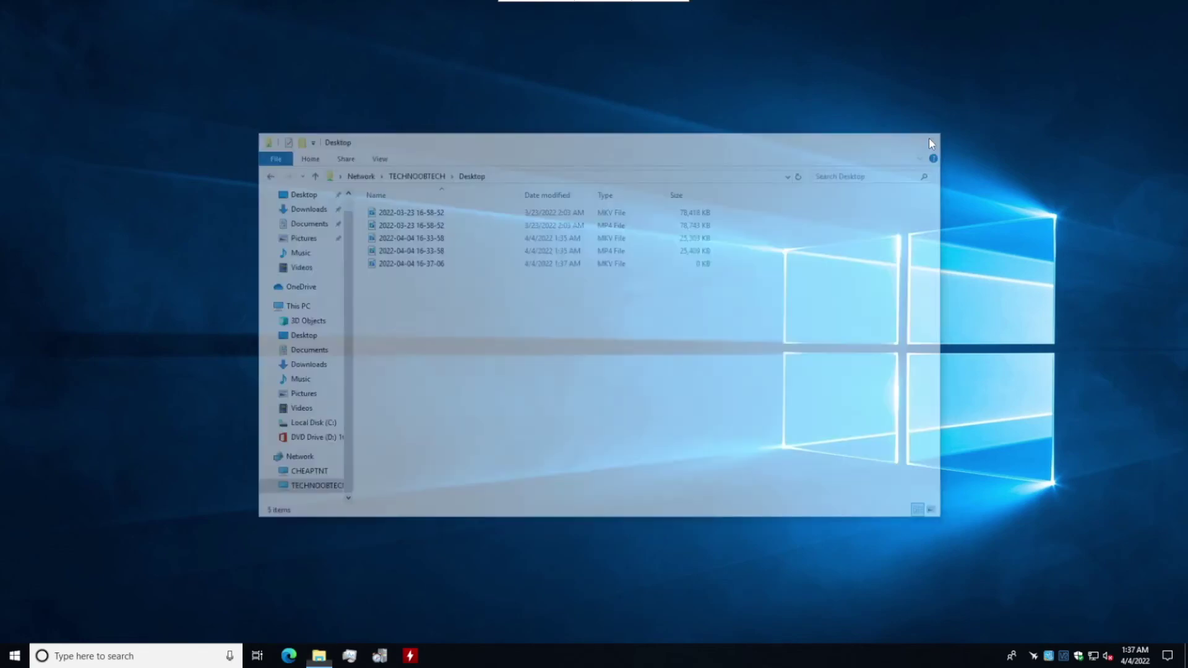